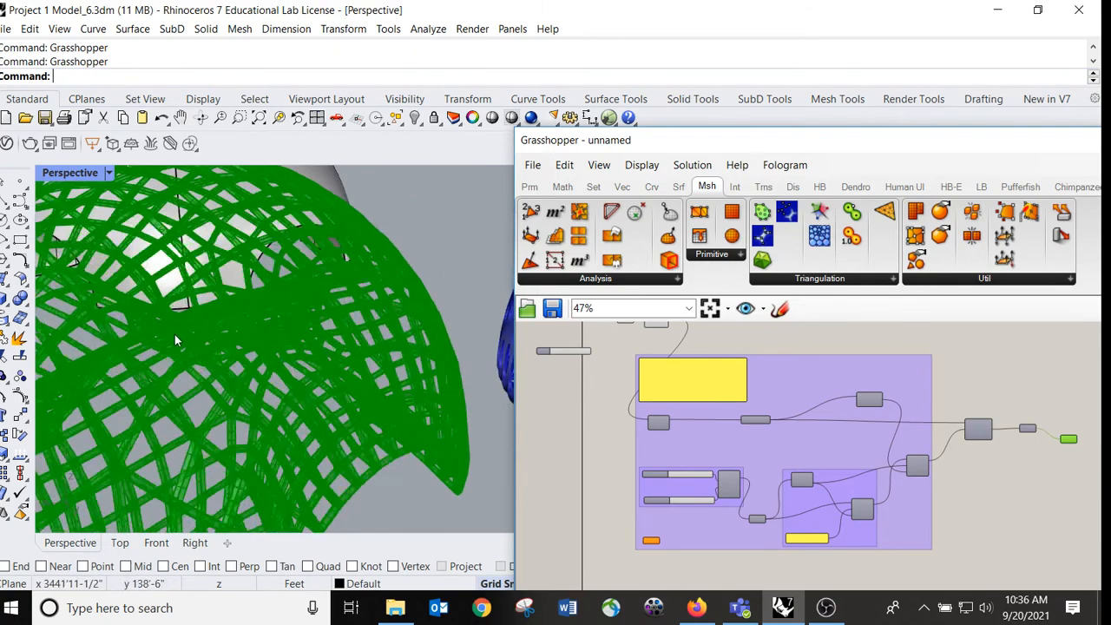
Start a new empty Grasshopper definition in place of the current one.
scroll(248, 313, "down", 10)
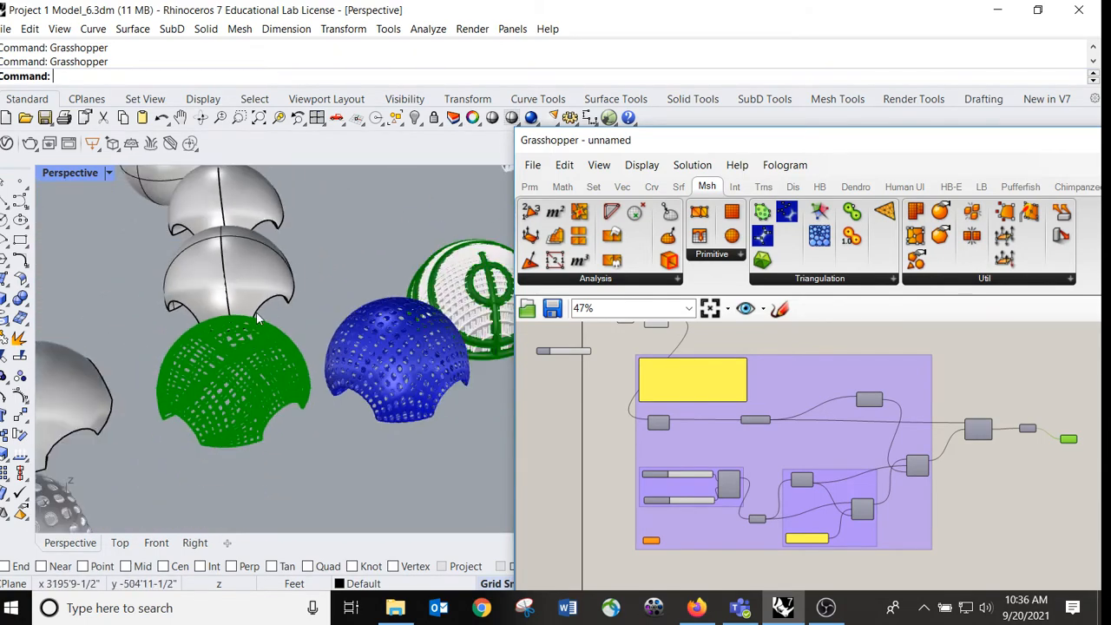
right_click_drag(252, 297, 250, 312)
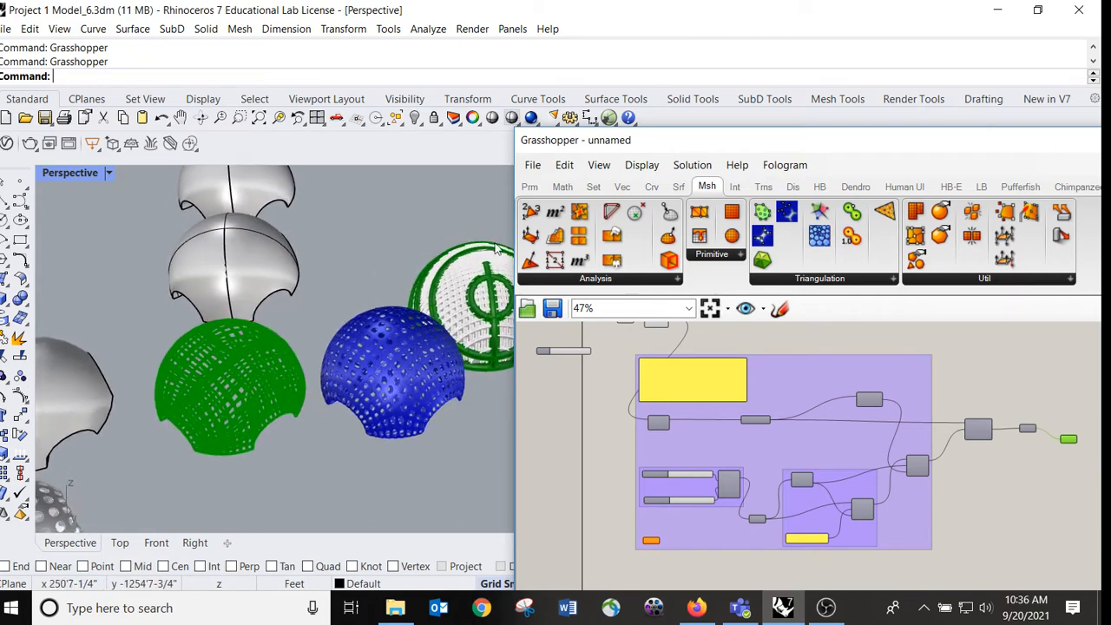
left_click(532, 165)
left_click(585, 183)
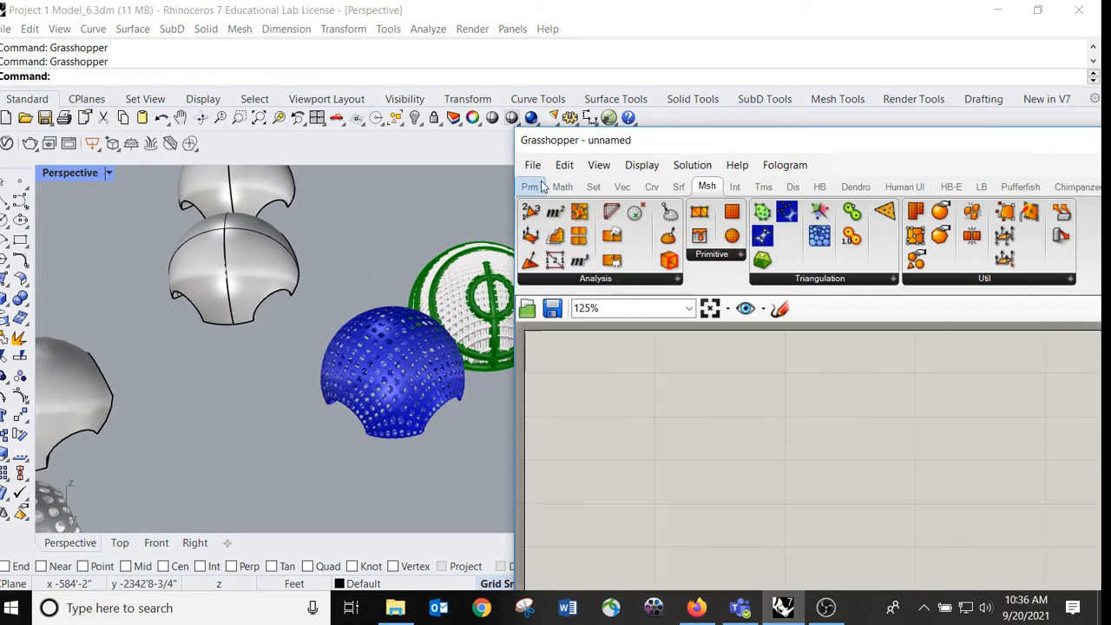
Show the hidden dome mesh below the grey polysurface dome and select it.
scroll(262, 308, "up", 3)
left_click(238, 267)
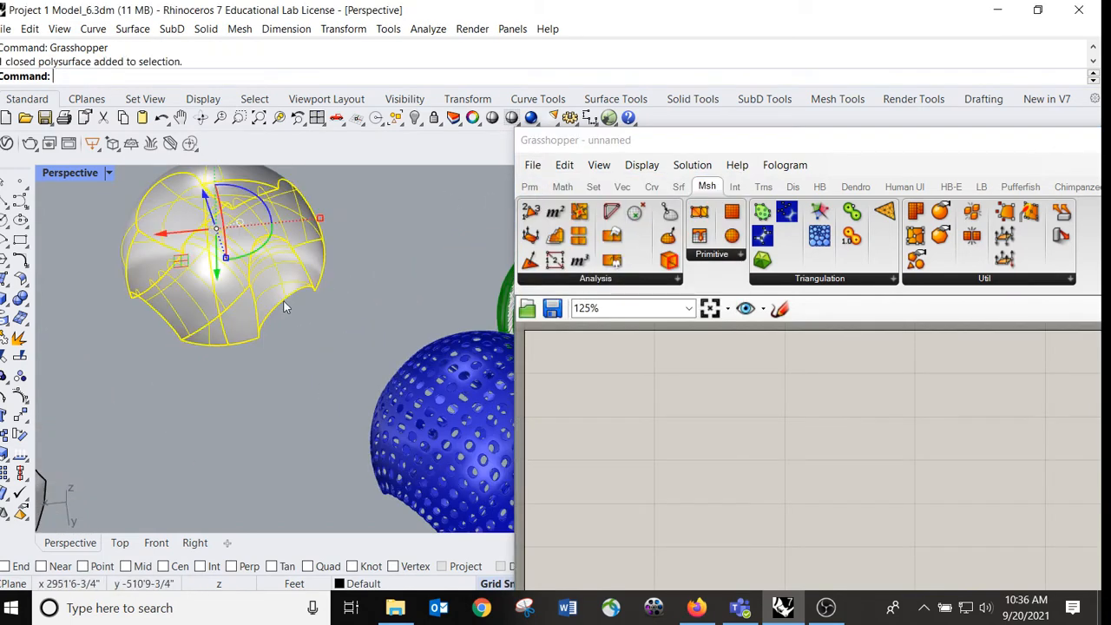
type("Show")
key("Return")
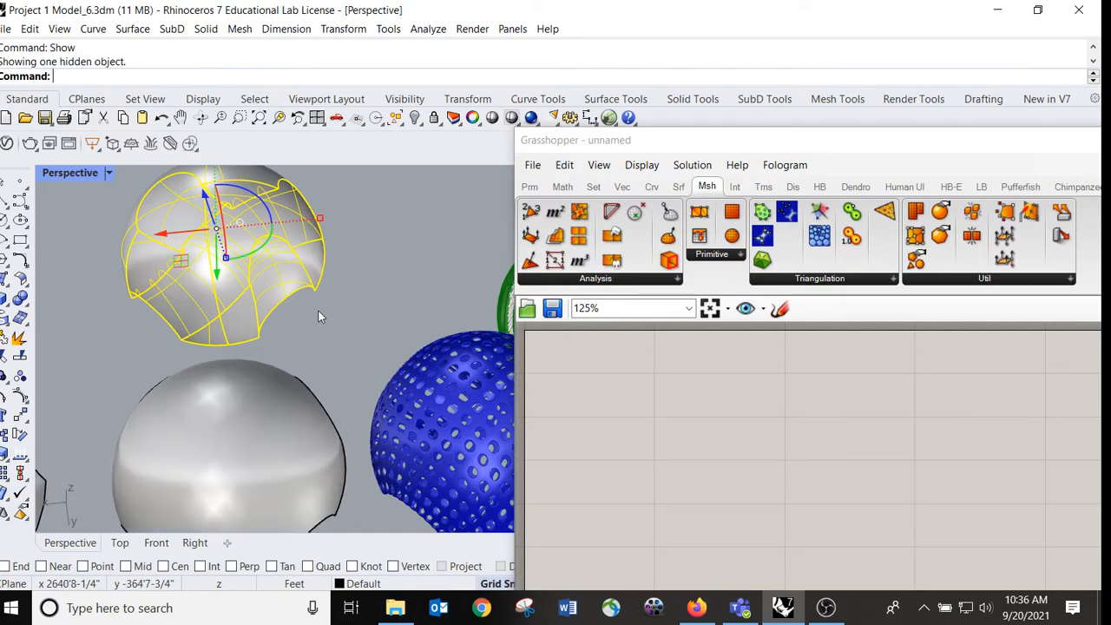
left_click(256, 490)
scroll(342, 377, "up", 5)
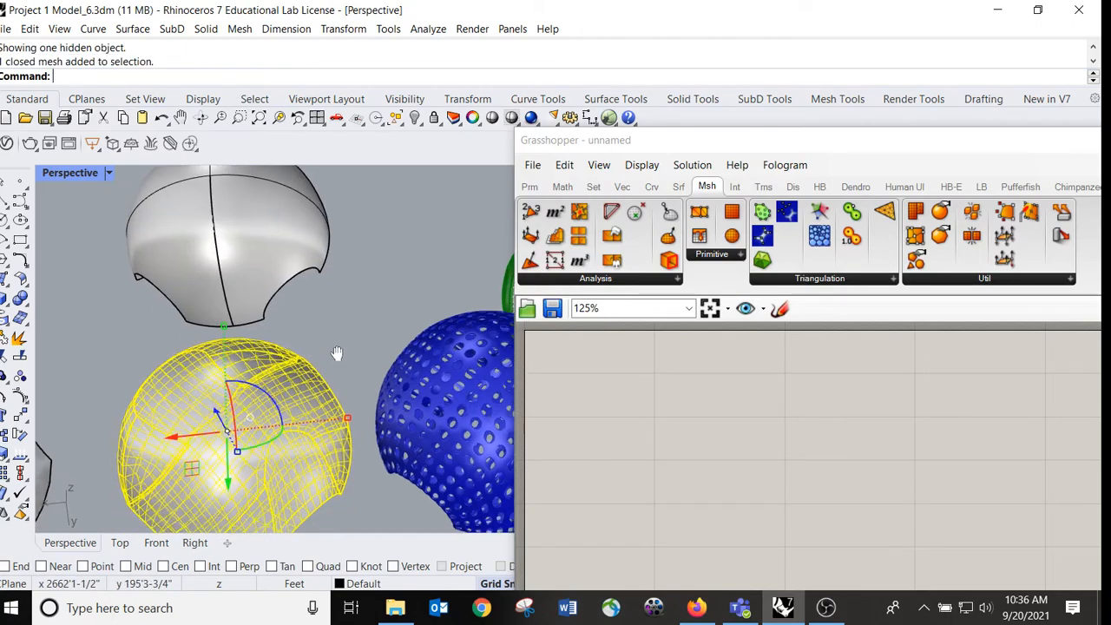
right_click_drag(344, 414, 369, 412)
left_click(347, 463)
left_click(288, 422)
Inspect the selected mesh's face grid around the arched openings, with the Grasshopper window moved up for more canvas.
scroll(369, 412, "up", 3)
scroll(408, 410, "up", 3)
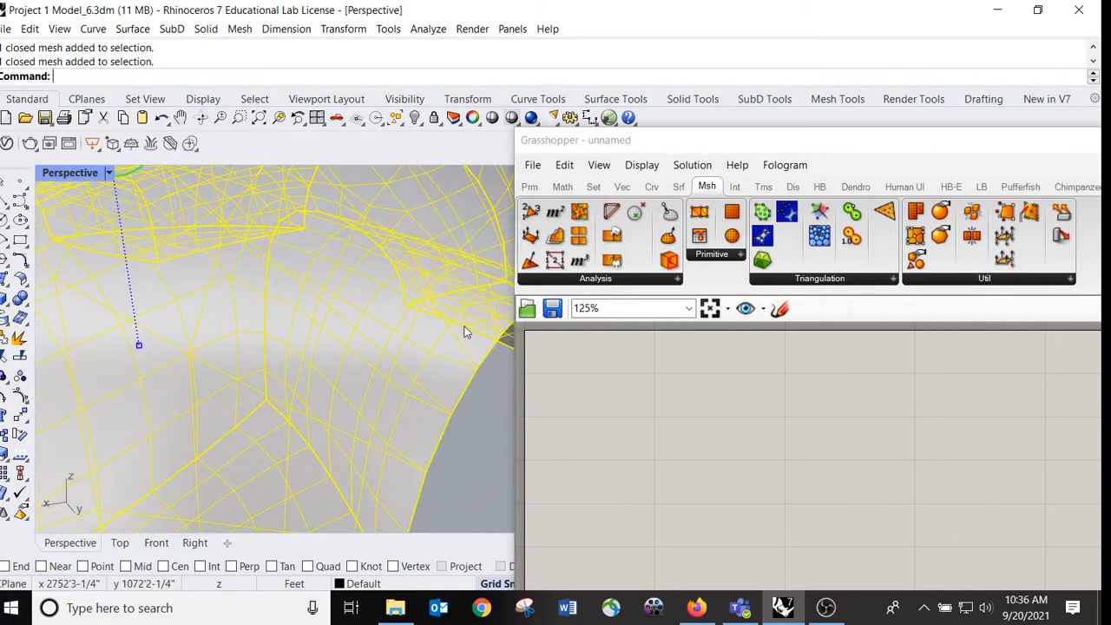
right_click_drag(432, 397, 359, 393)
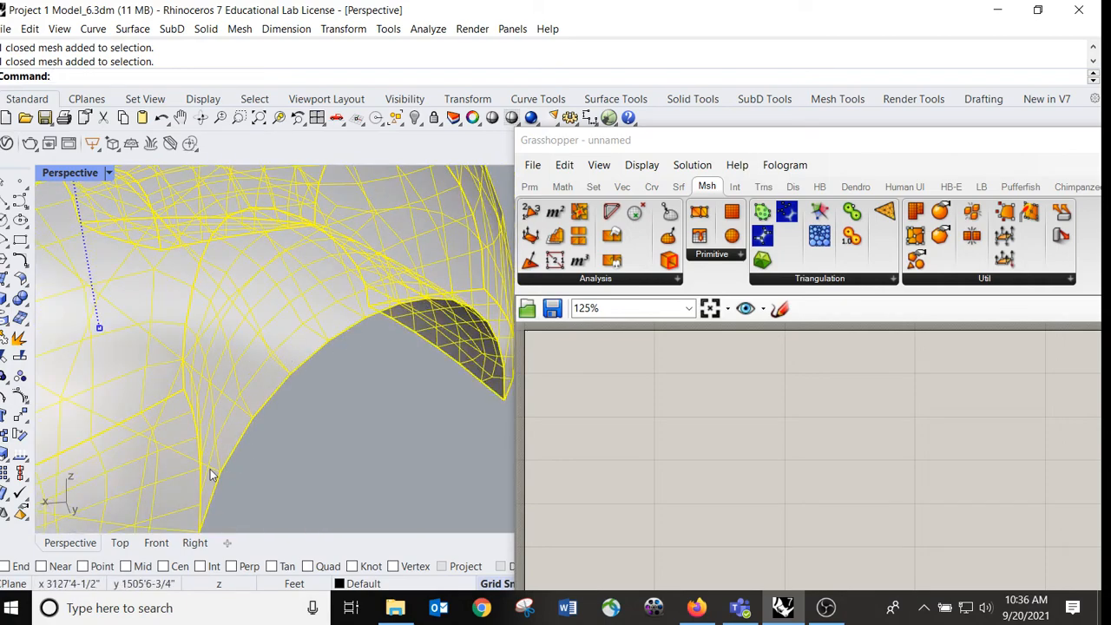
scroll(379, 427, "down", 3)
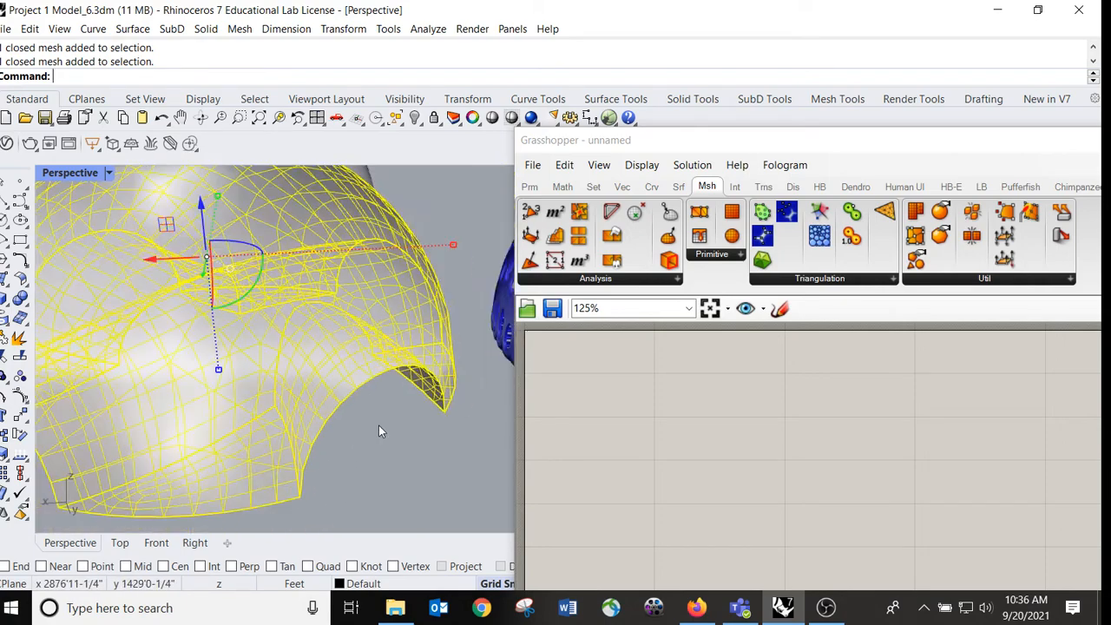
right_click_drag(368, 336, 361, 425)
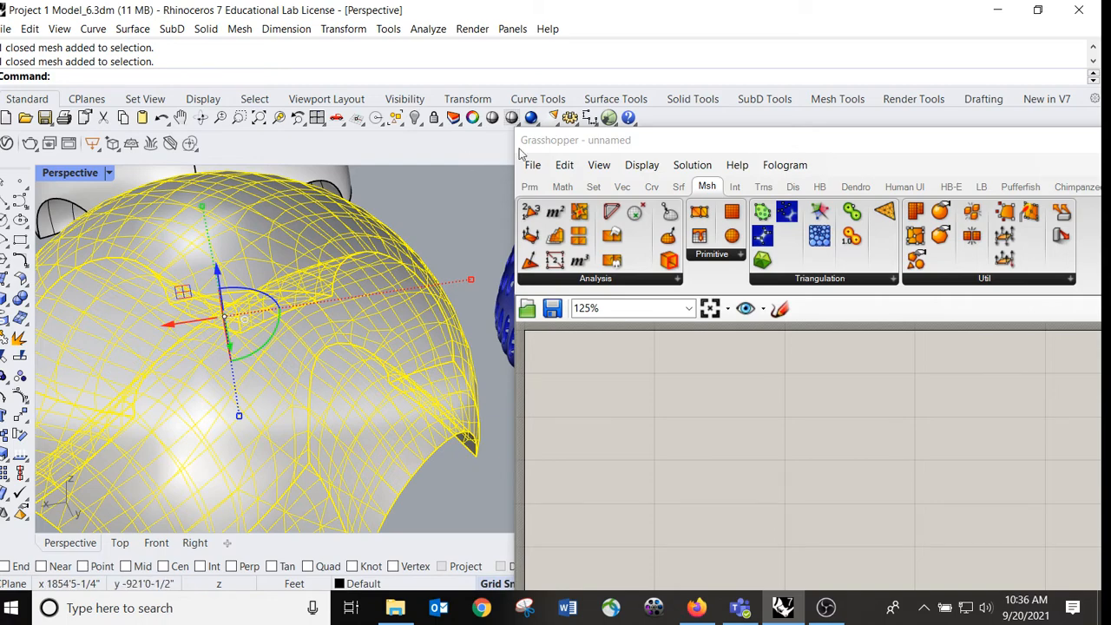
left_click_drag(703, 146, 637, 61)
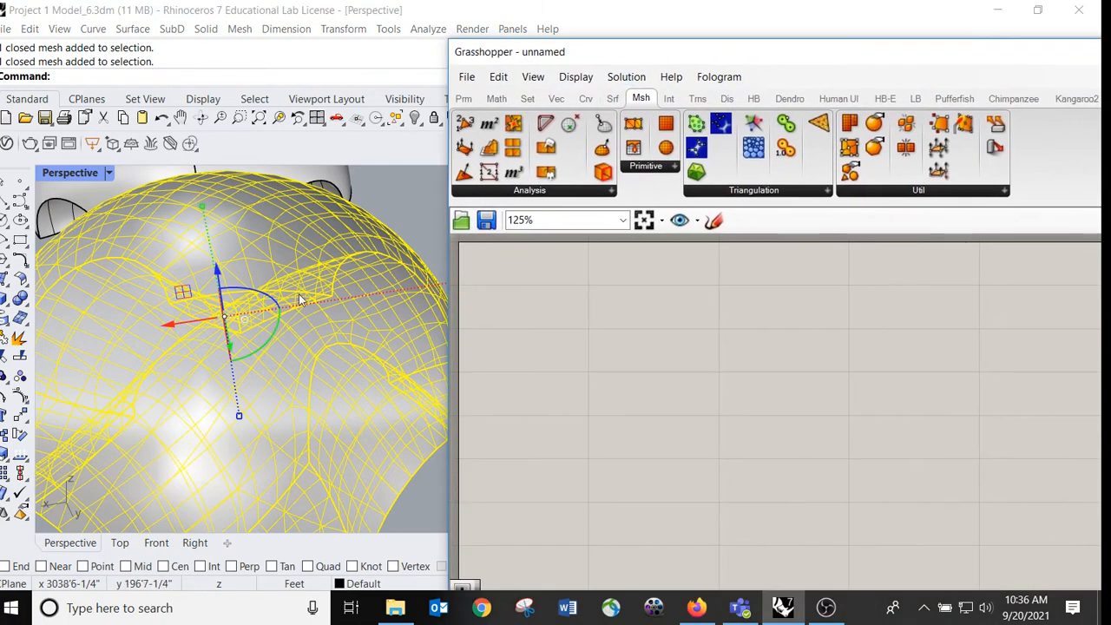
scroll(283, 308, "up", 5)
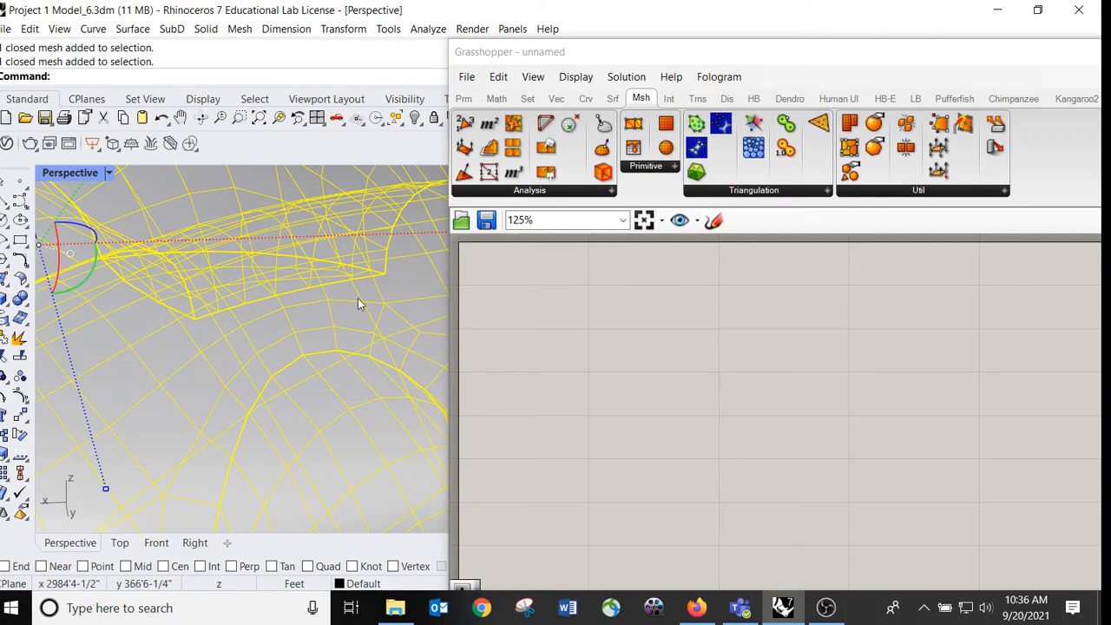
scroll(351, 374, "down", 5)
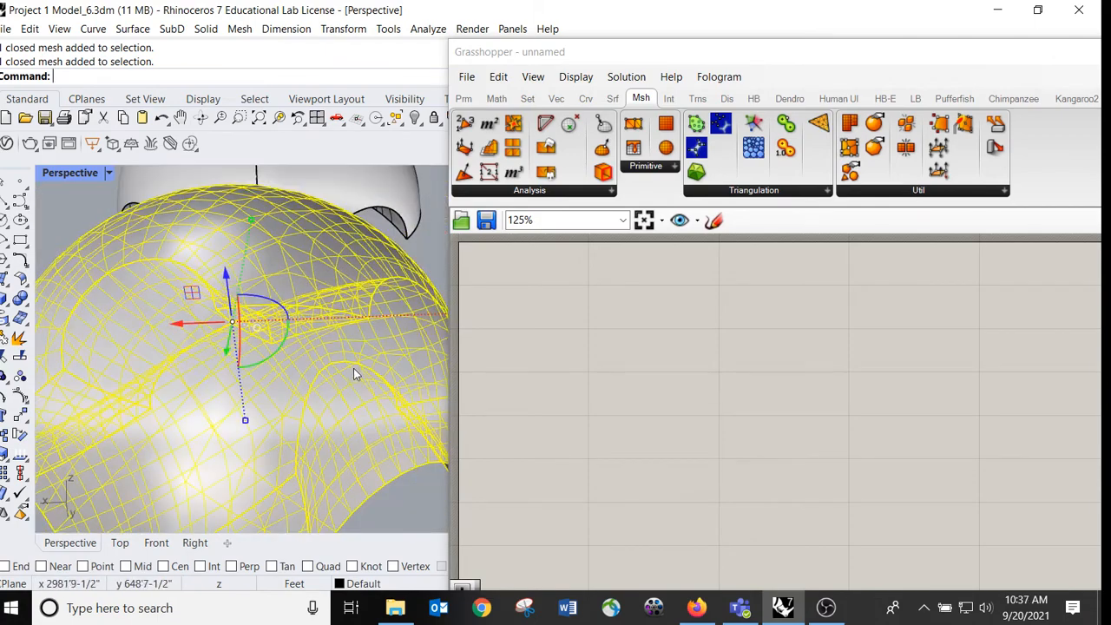
mouse_move(339, 365)
right_mouse_down()
mouse_move(369, 339)
mouse_move(341, 354)
right_mouse_up()
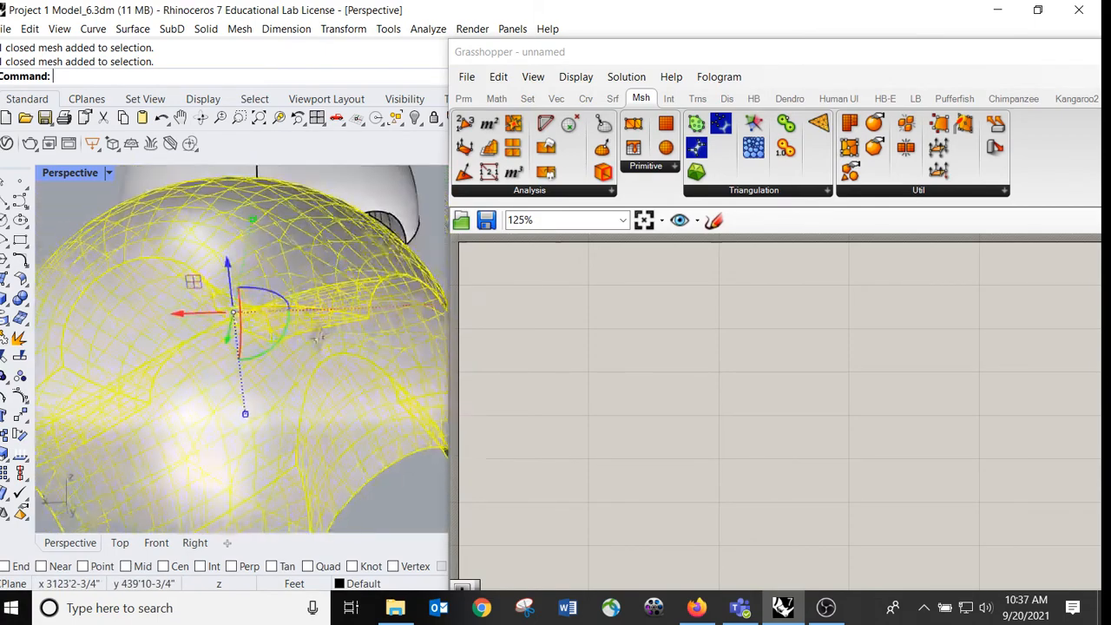
Add a Mesh parameter to the canvas, reference the selected dome mesh in it and deselect the mesh in the model.
left_click(680, 355)
double_click(679, 353)
type("mesh")
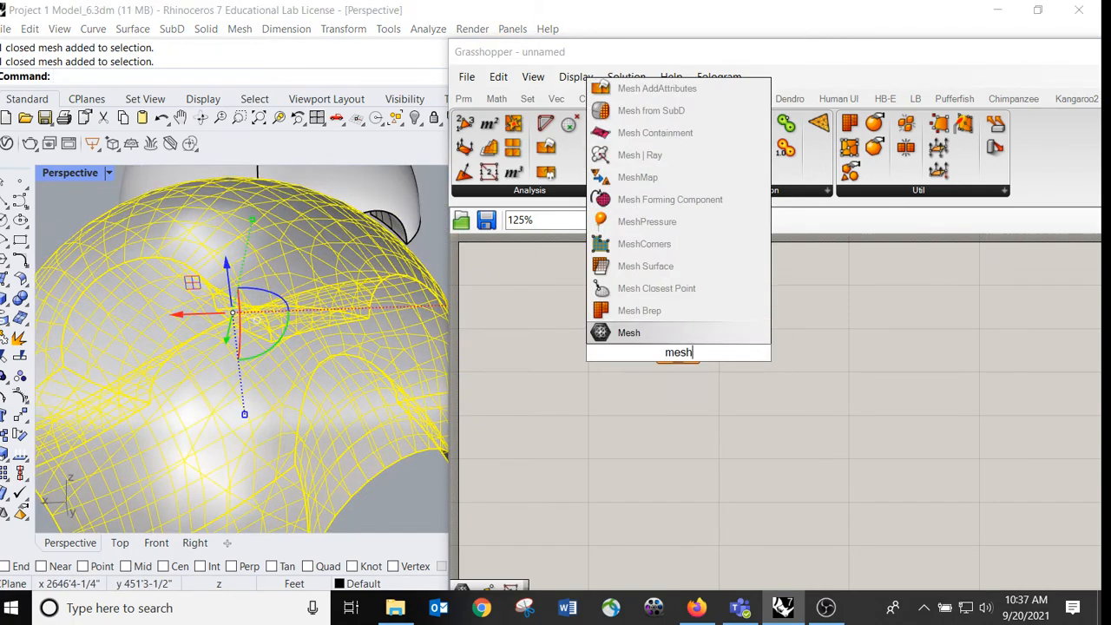
key("Return")
right_click(679, 353)
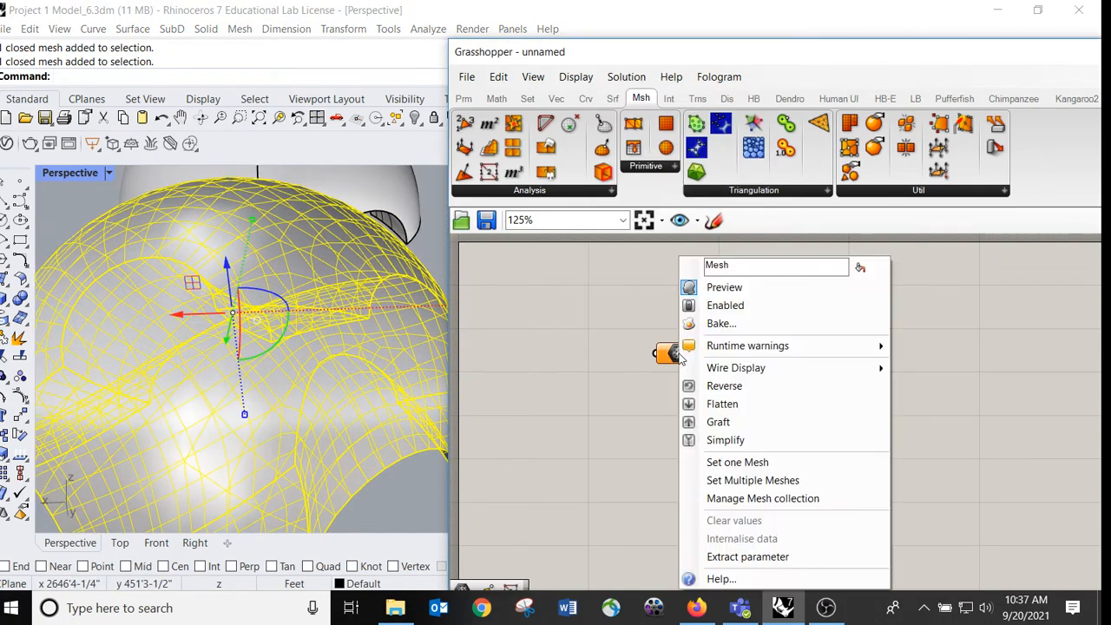
left_click(767, 467)
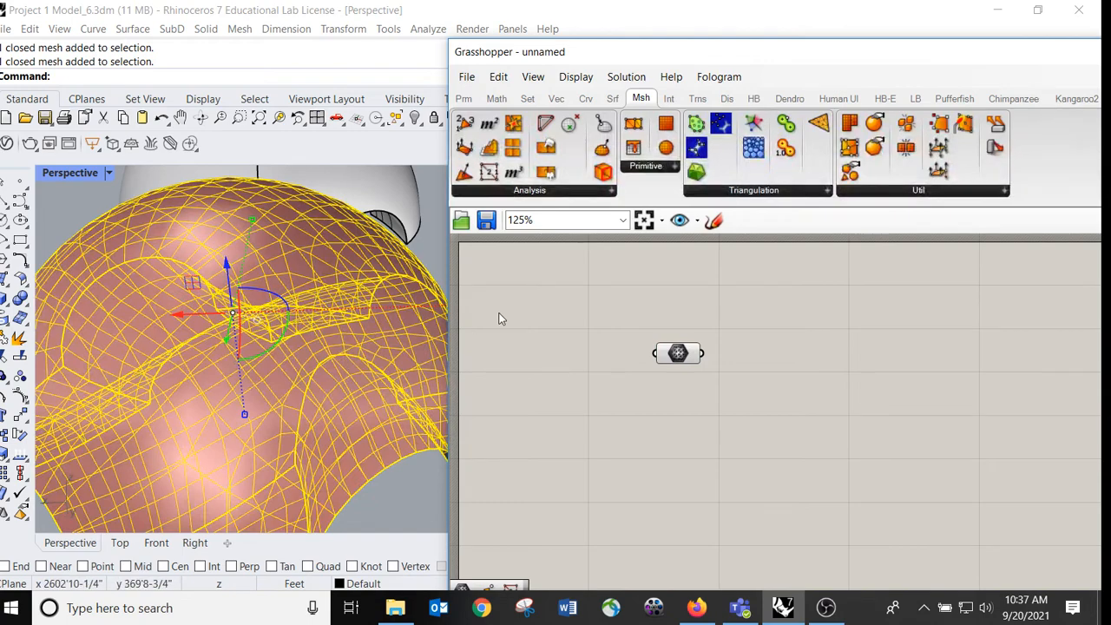
left_click(683, 359)
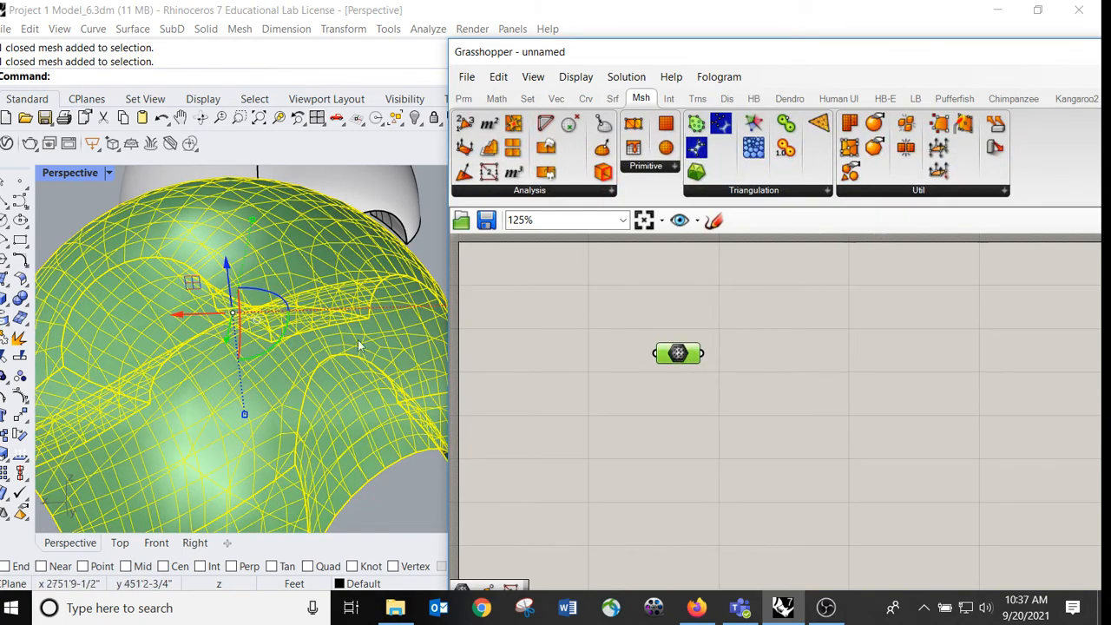
right_click_drag(382, 336, 295, 347)
left_click(402, 274)
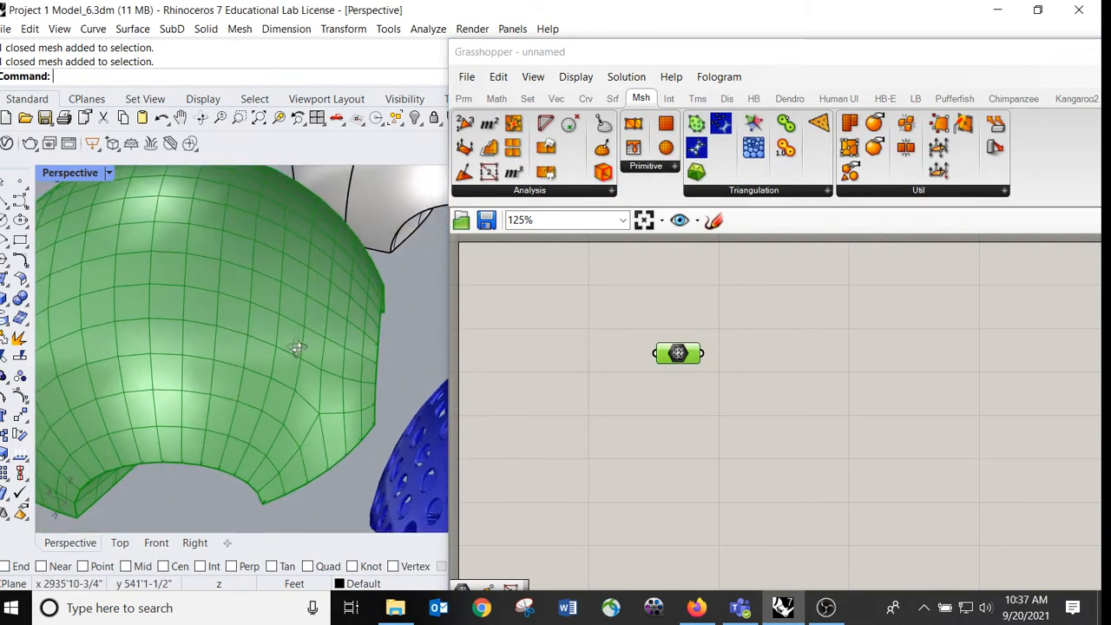
Add a Mesh Edges component and feed it the referenced mesh.
right_click_drag(683, 365, 621, 366)
scroll(622, 365, "up", 3)
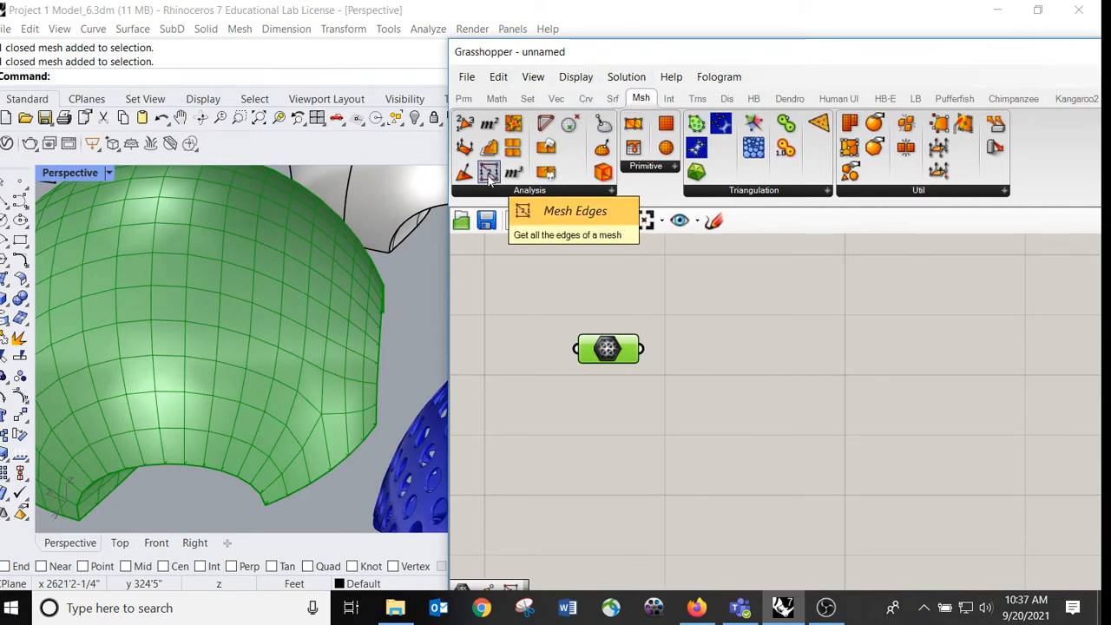
left_click_drag(491, 178, 728, 382)
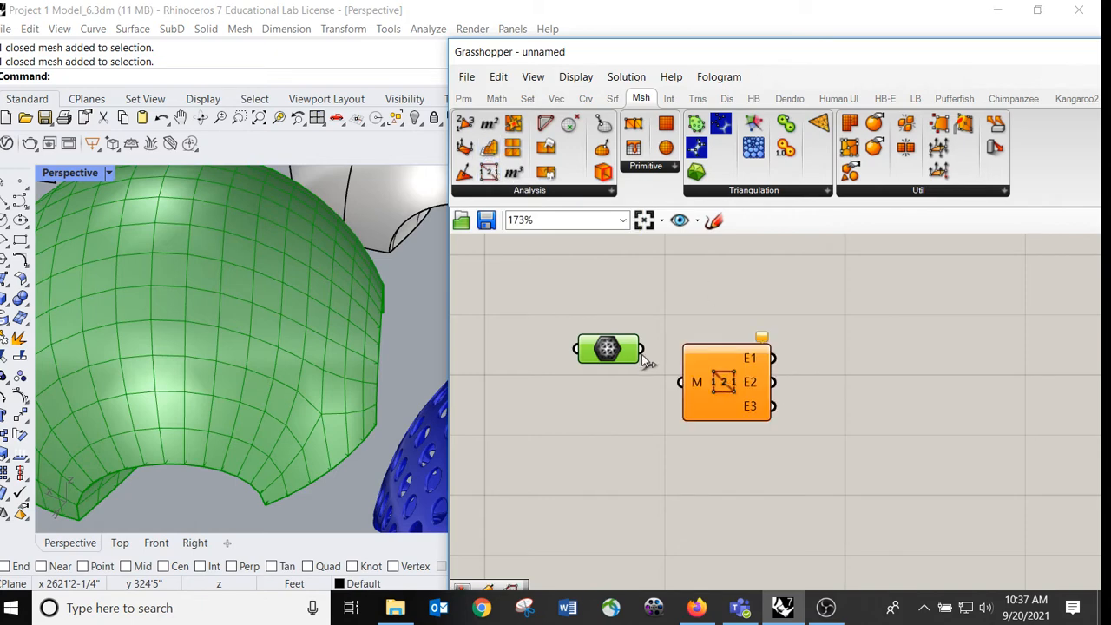
left_click_drag(643, 350, 681, 382)
scroll(764, 373, "up", 3)
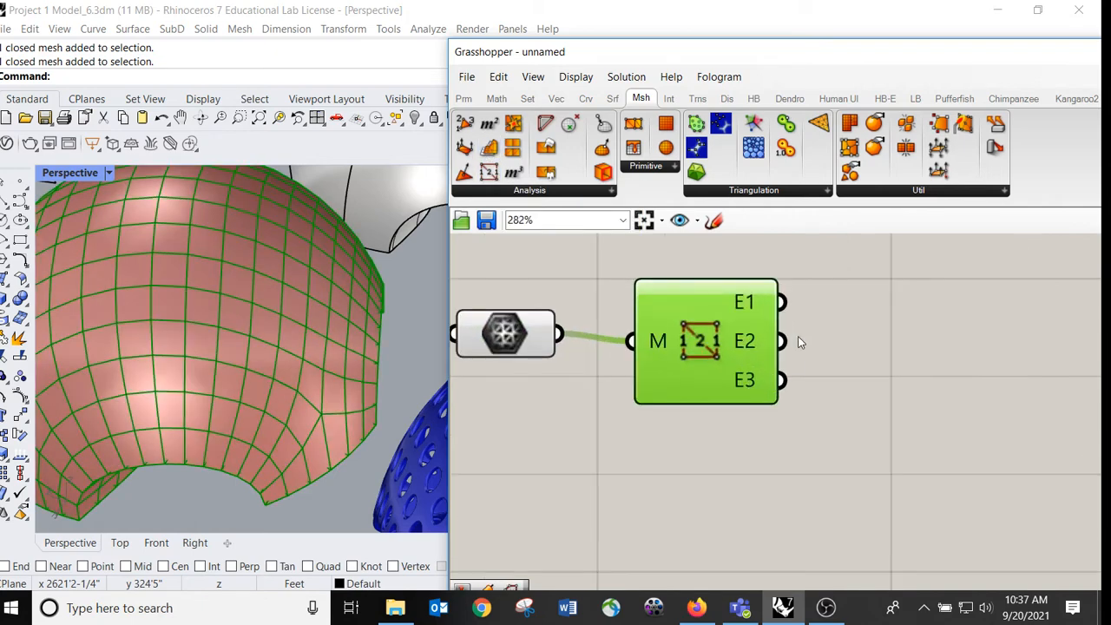
scroll(799, 340, "up", 2)
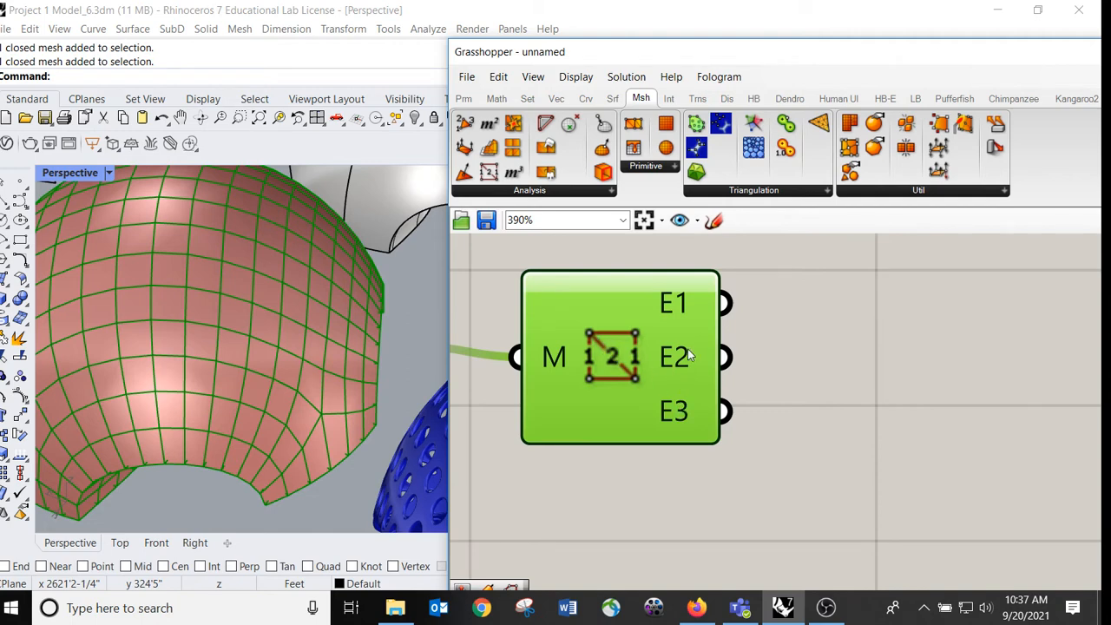
Add a Pipe component and connect the interior edges output E2 to its curve input C.
mouse_move(680, 367)
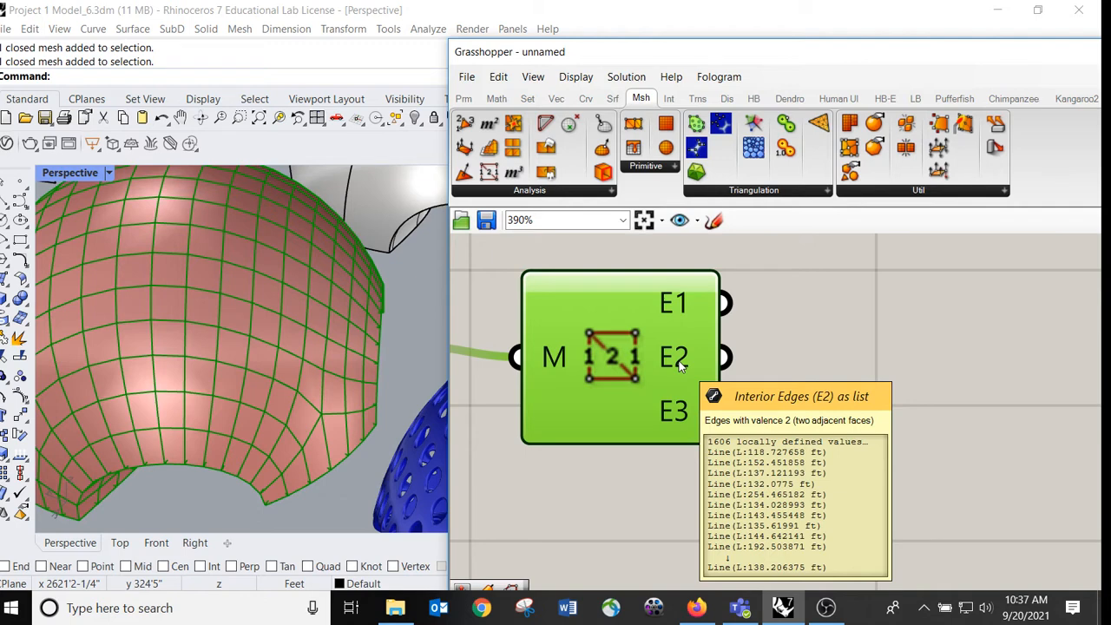
mouse_move(674, 300)
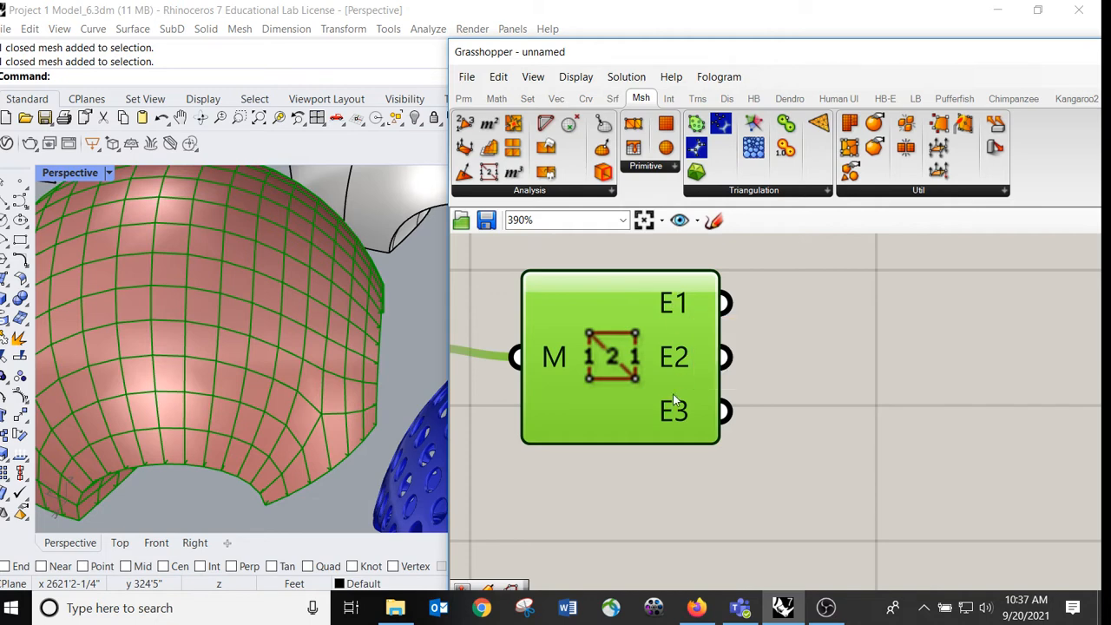
mouse_move(677, 427)
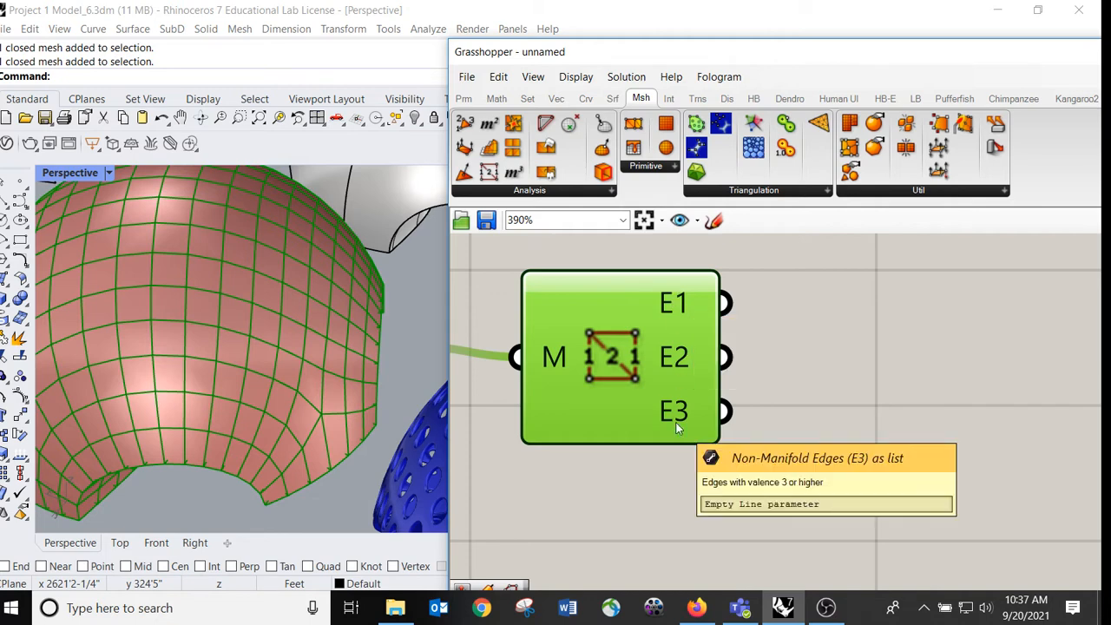
right_click_drag(805, 339, 690, 344)
double_click(762, 363)
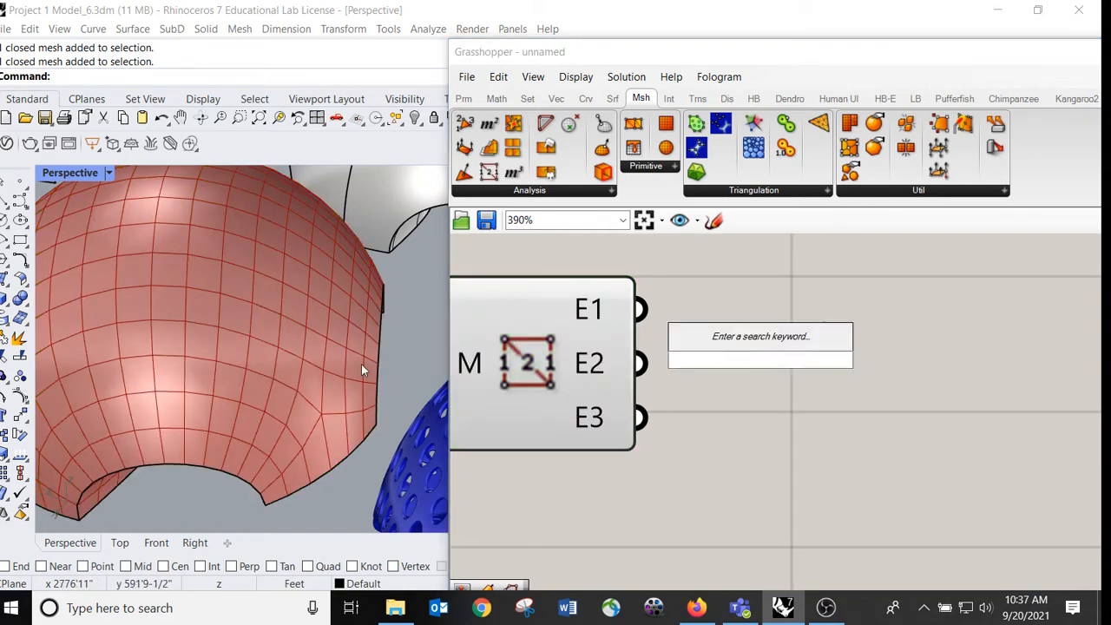
type("pip")
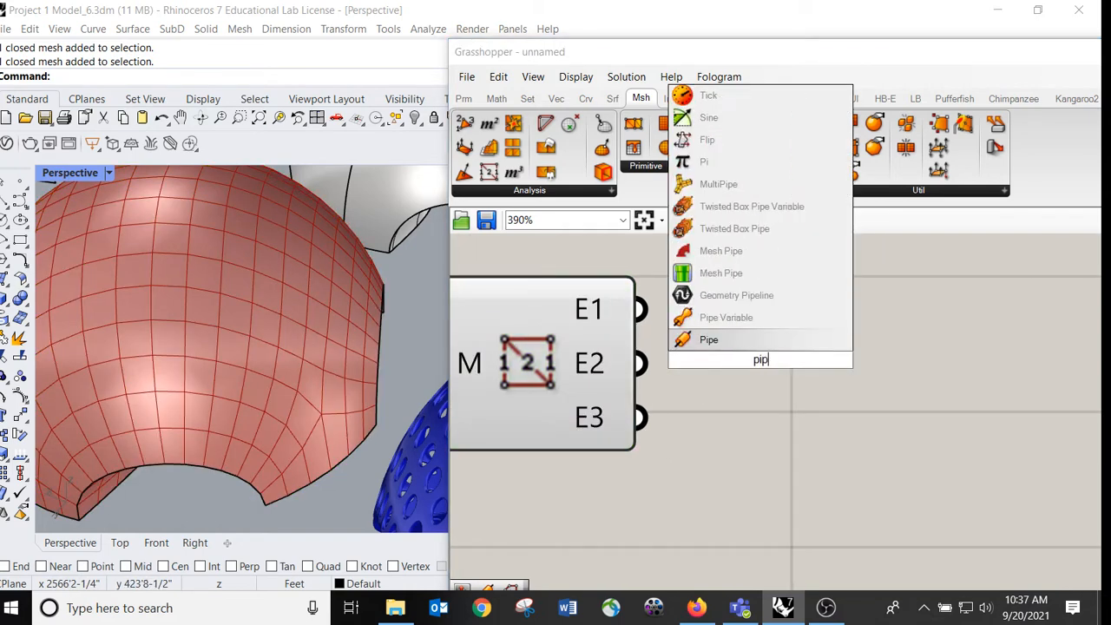
key("Return")
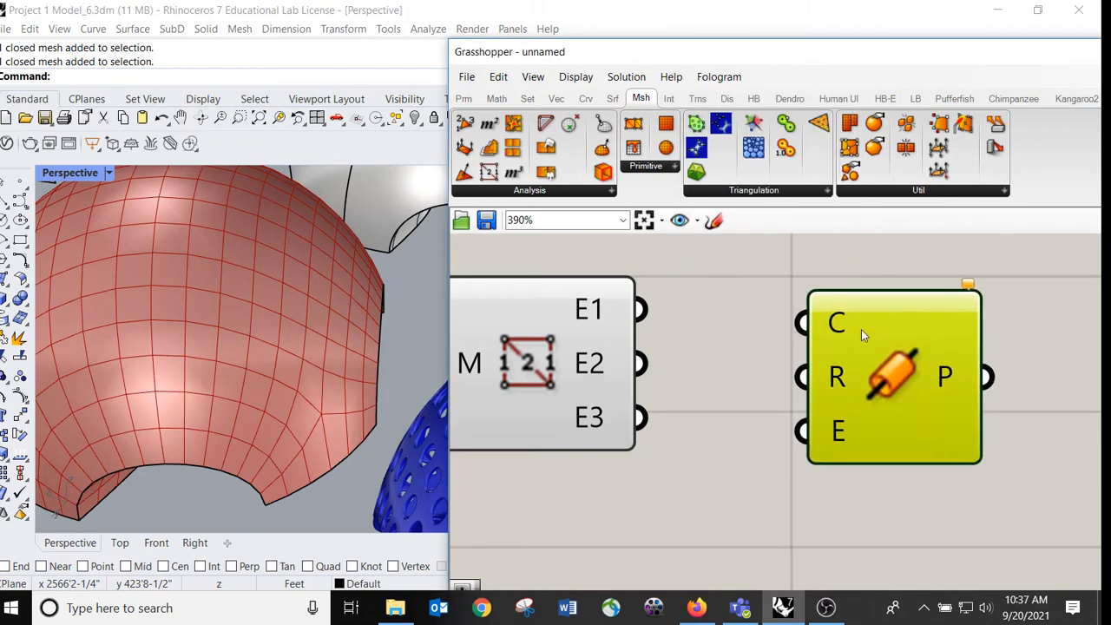
left_click_drag(647, 375, 803, 337)
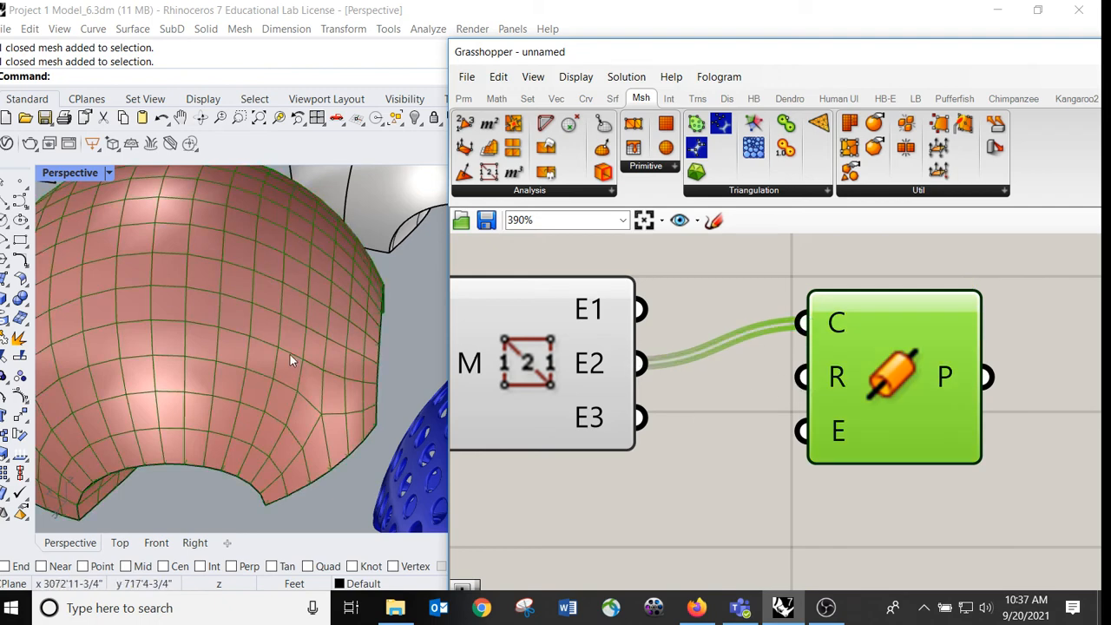
Check the piped edges up close on the dome and delete the Pipe component.
scroll(296, 339, "up", 10)
scroll(304, 317, "up", 5)
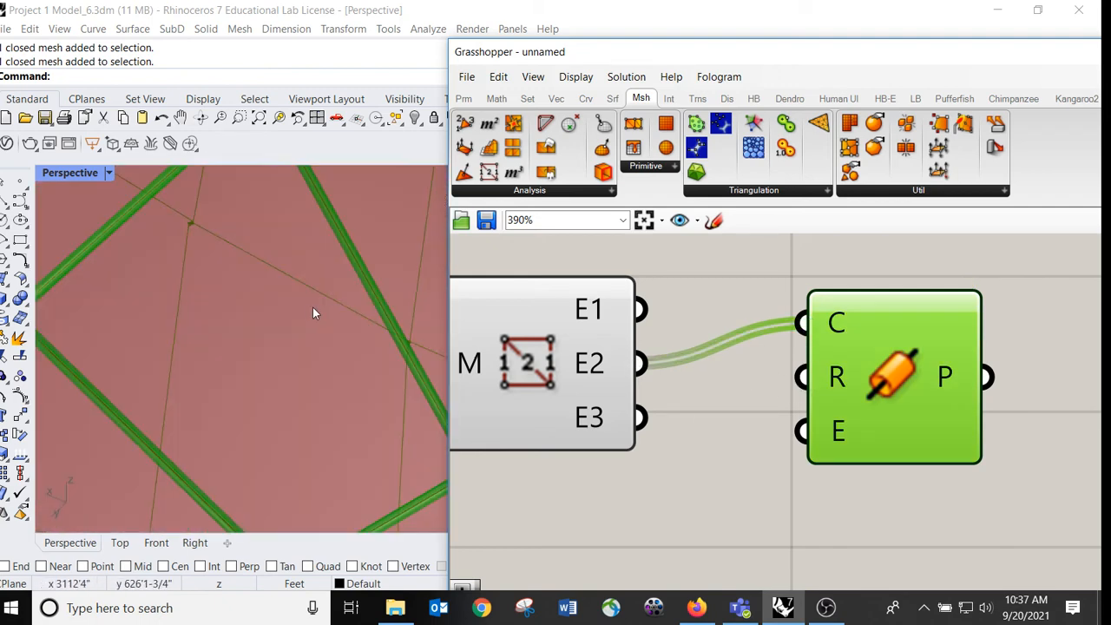
scroll(369, 270, "up", 5)
scroll(374, 297, "down", 10)
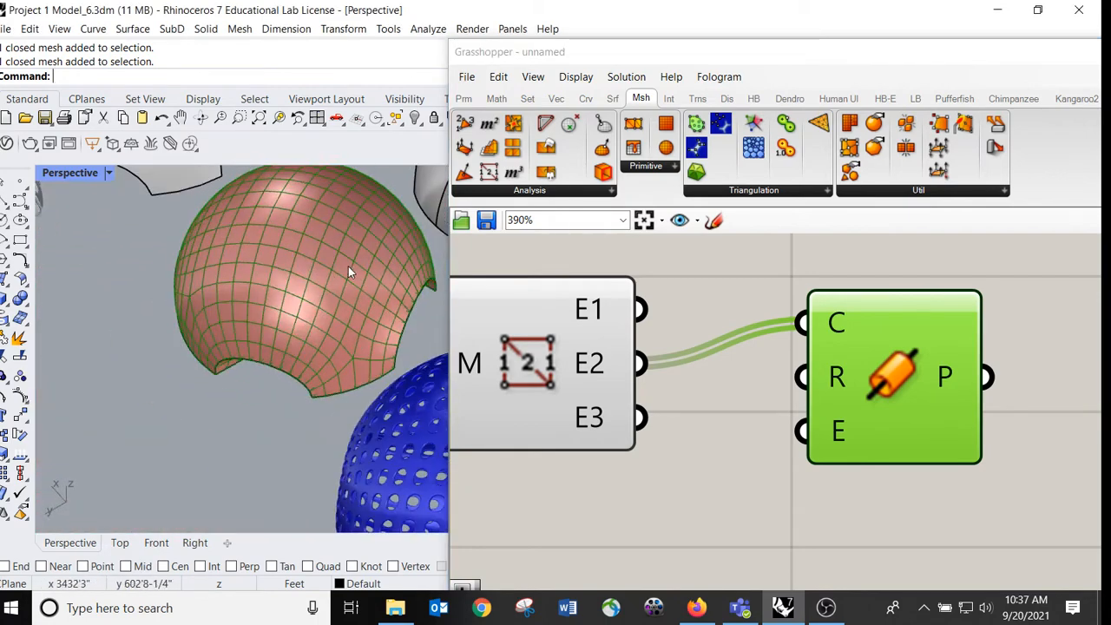
right_click_drag(364, 267, 286, 284)
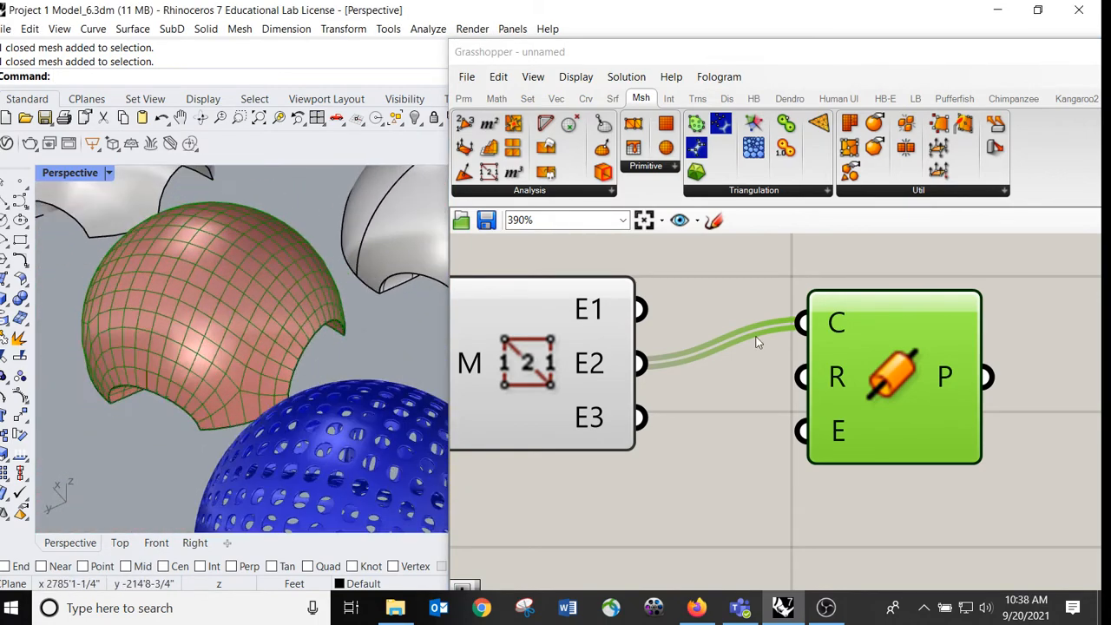
scroll(751, 329, "down", 6)
right_click_drag(752, 329, 697, 266)
scroll(703, 313, "up", 3)
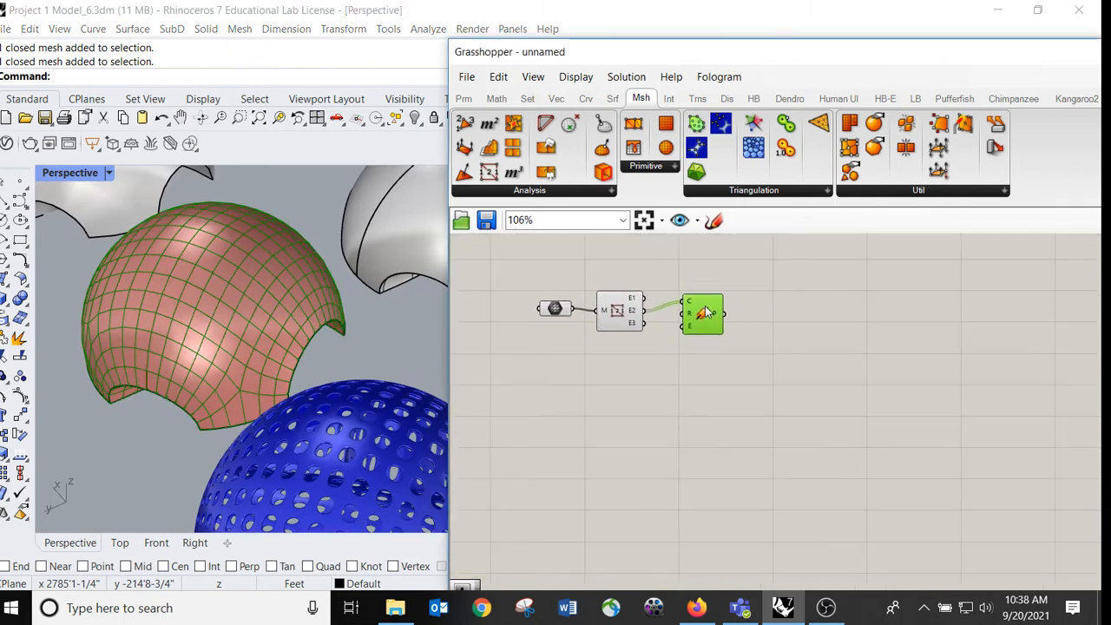
key("Delete")
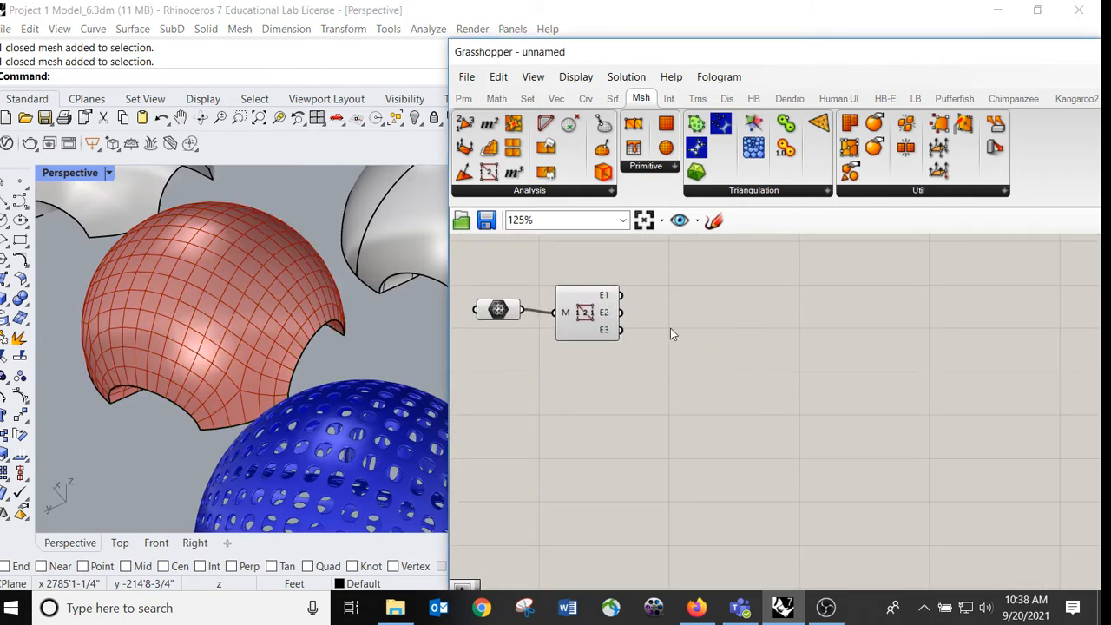
Switch to Firefox and review the Version 3.0 section of the Frame modeling in GH tutorial page.
left_click_drag(763, 54, 719, 41)
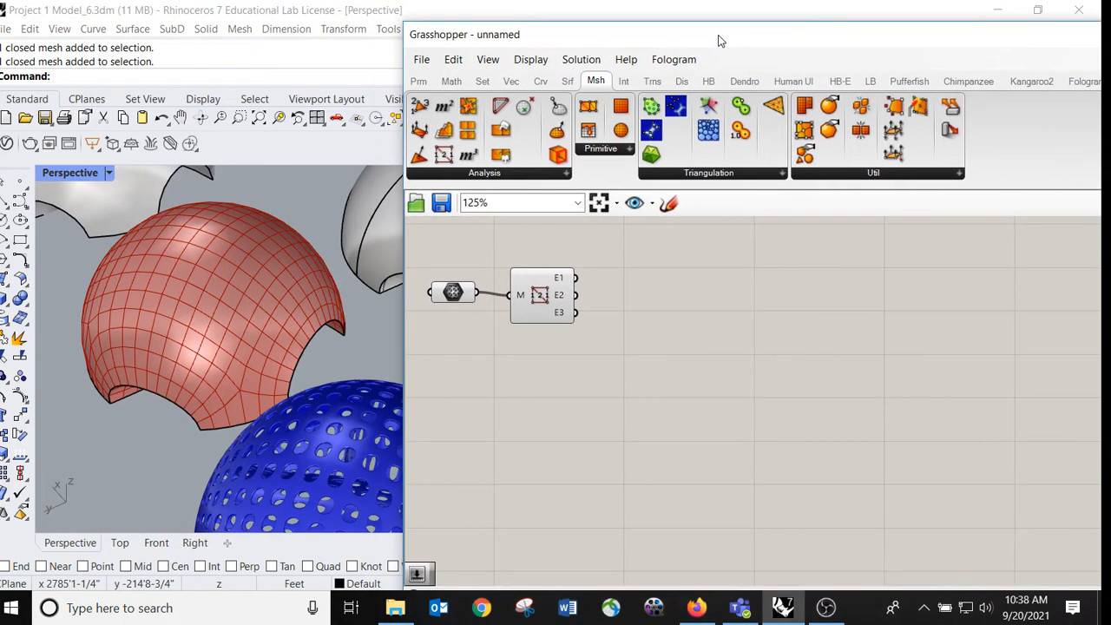
mouse_move(697, 613)
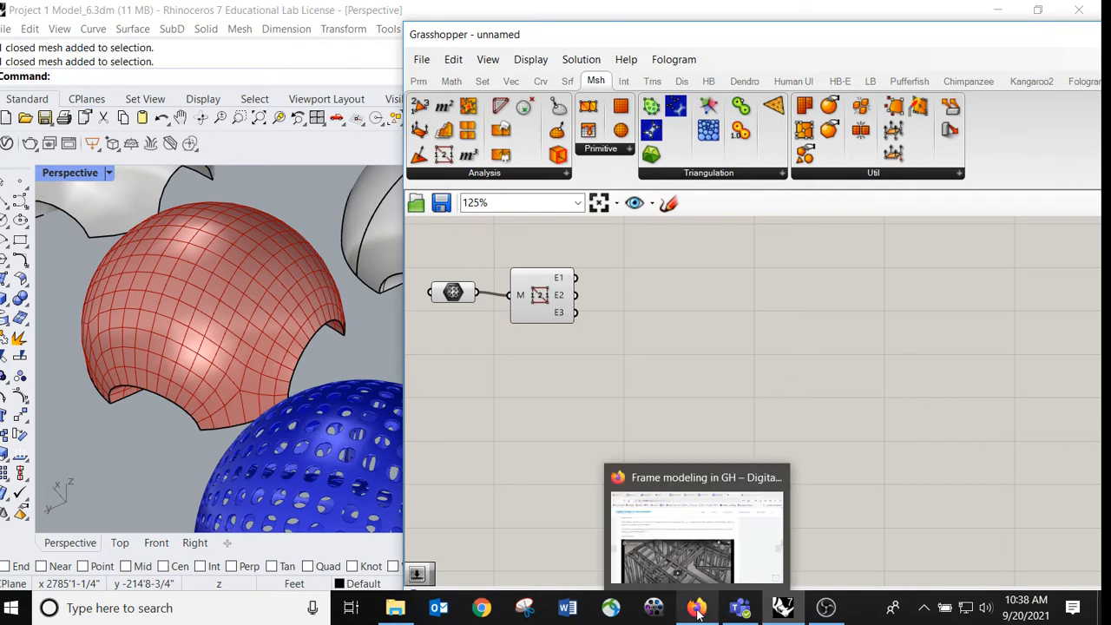
left_click(725, 521)
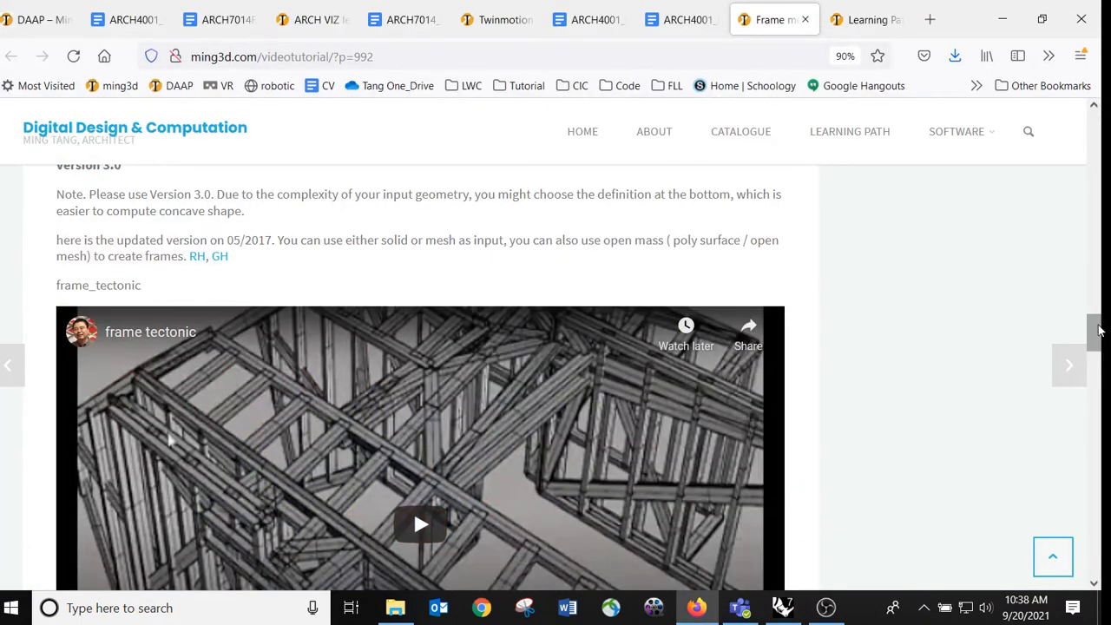
mouse_move(1095, 339)
left_mouse_down()
mouse_move(1094, 323)
mouse_move(1095, 344)
left_mouse_up()
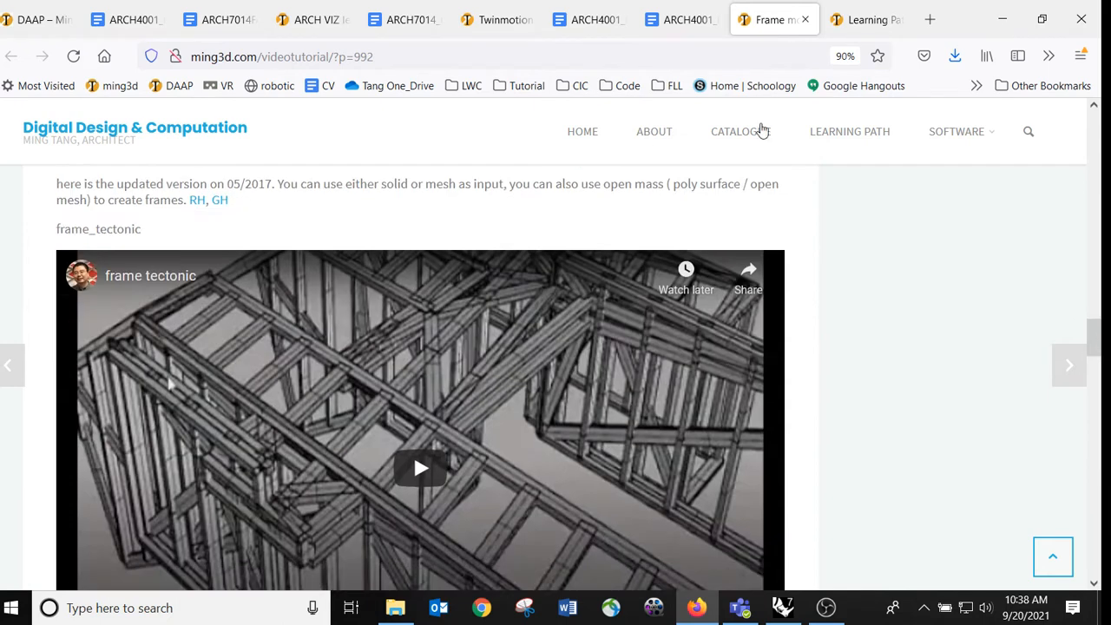
left_click(676, 21)
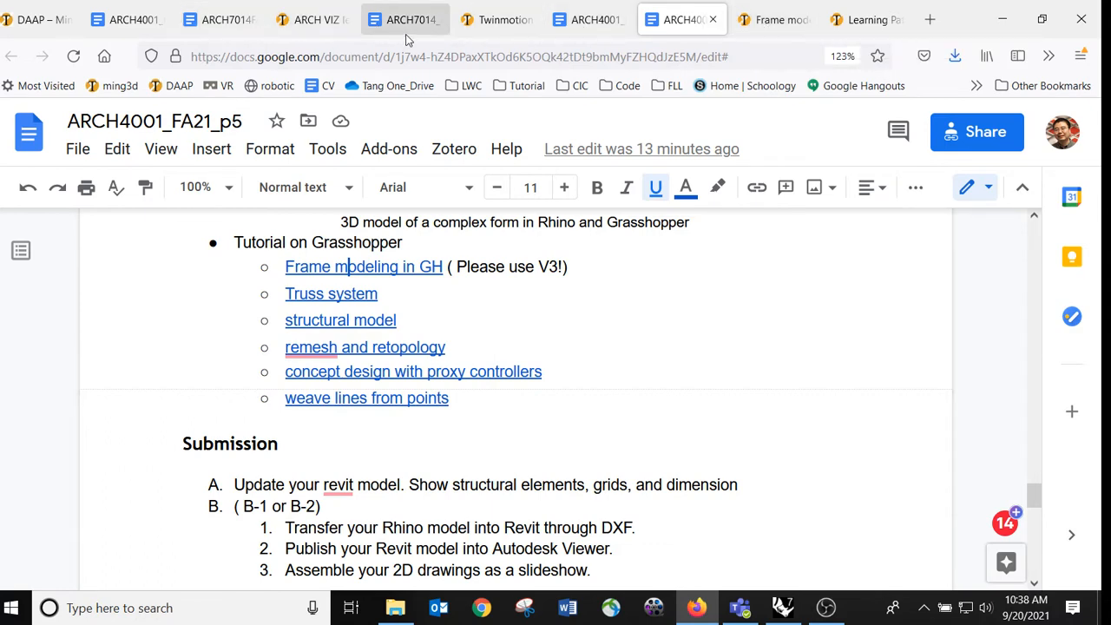
left_click(778, 19)
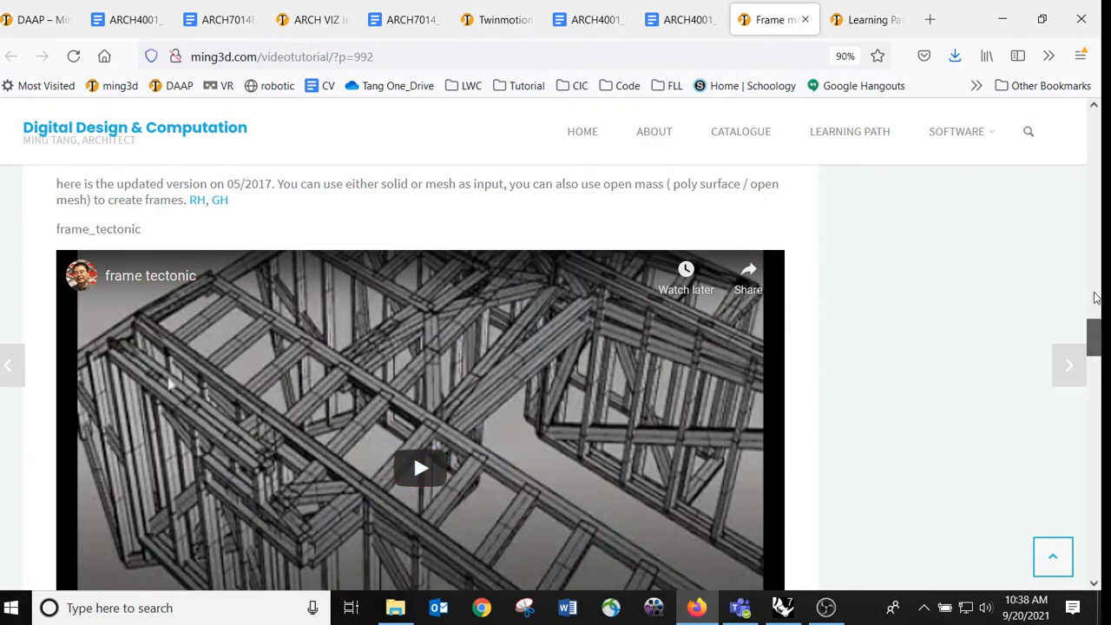
left_click_drag(1094, 334, 1092, 105)
scroll(364, 211, "down", 1)
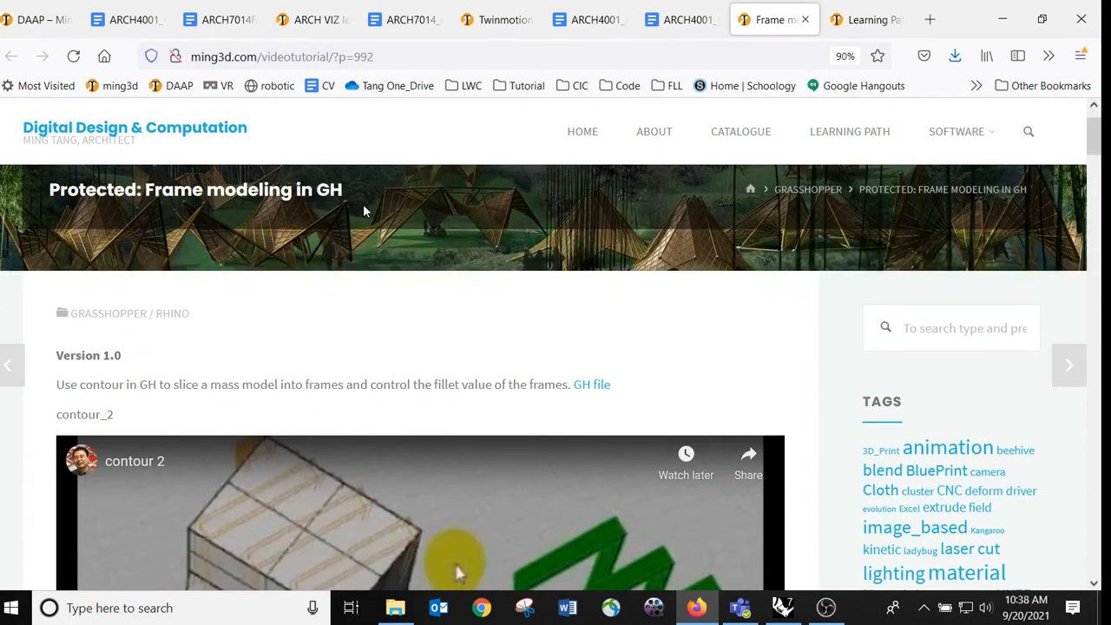
left_click_drag(1093, 132, 1095, 341)
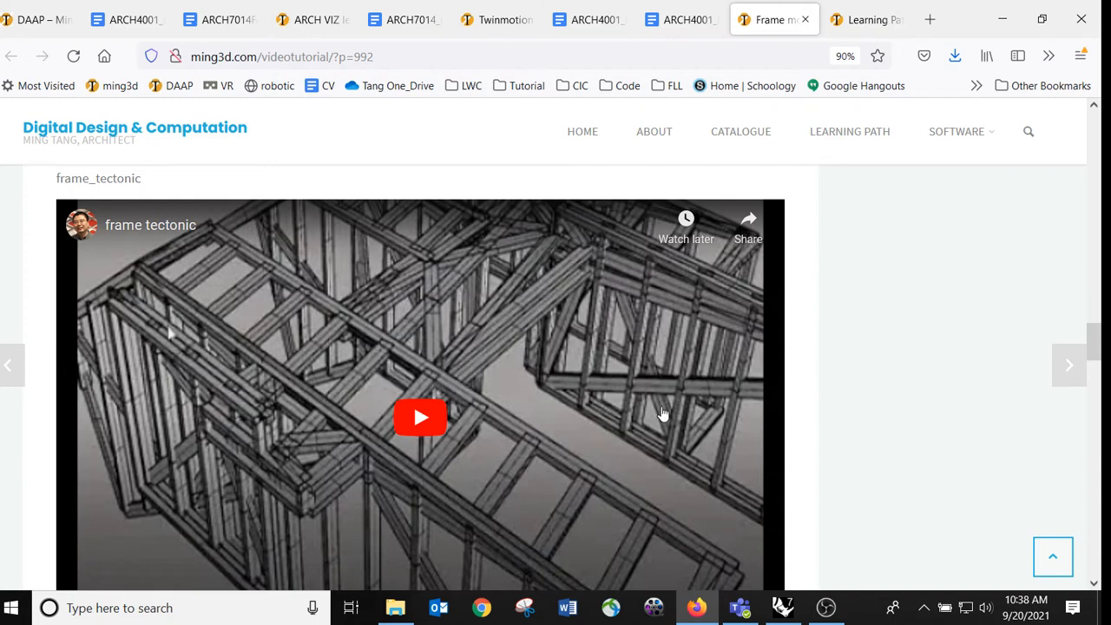
scroll(533, 390, "up", 2)
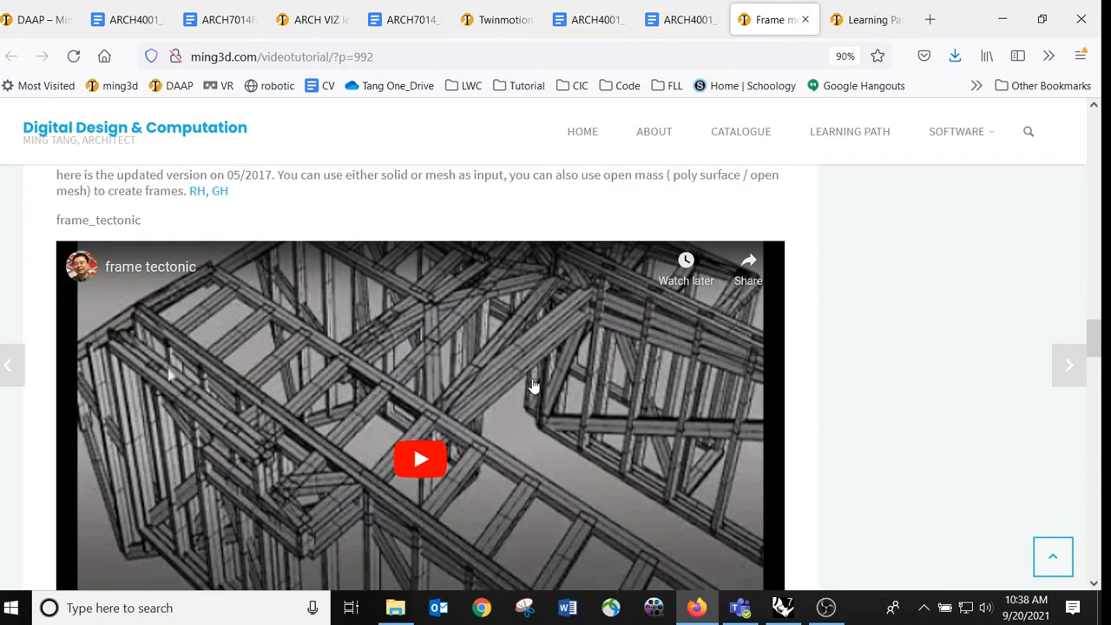
scroll(533, 385, "up", 1)
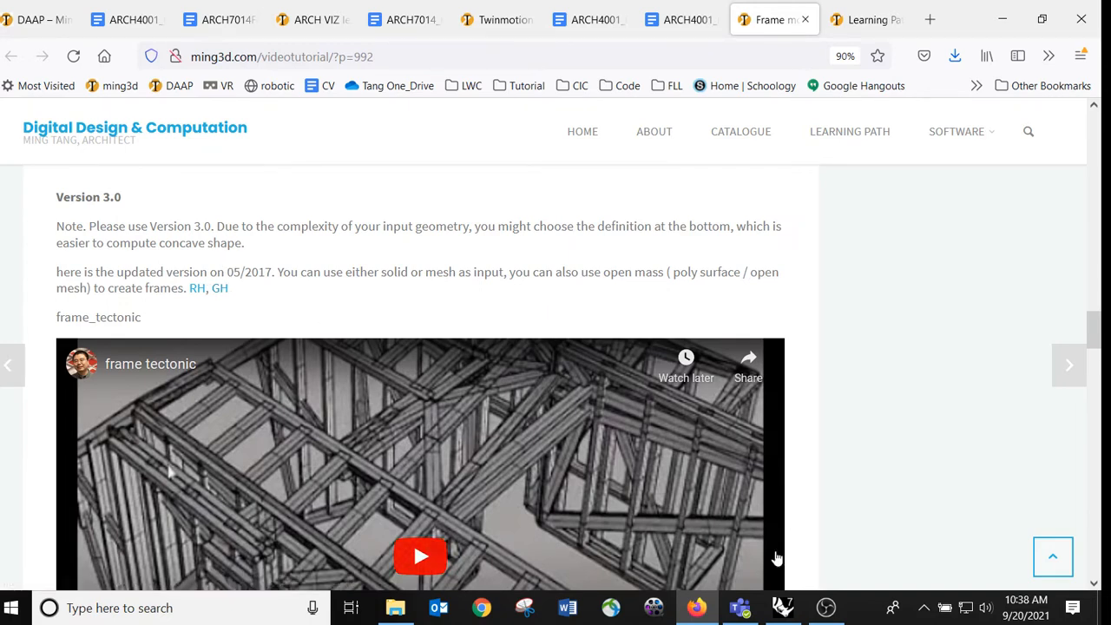
Return to Grasshopper and open the already loaded frame_tectonic2 definition.
mouse_move(784, 599)
left_click(803, 528)
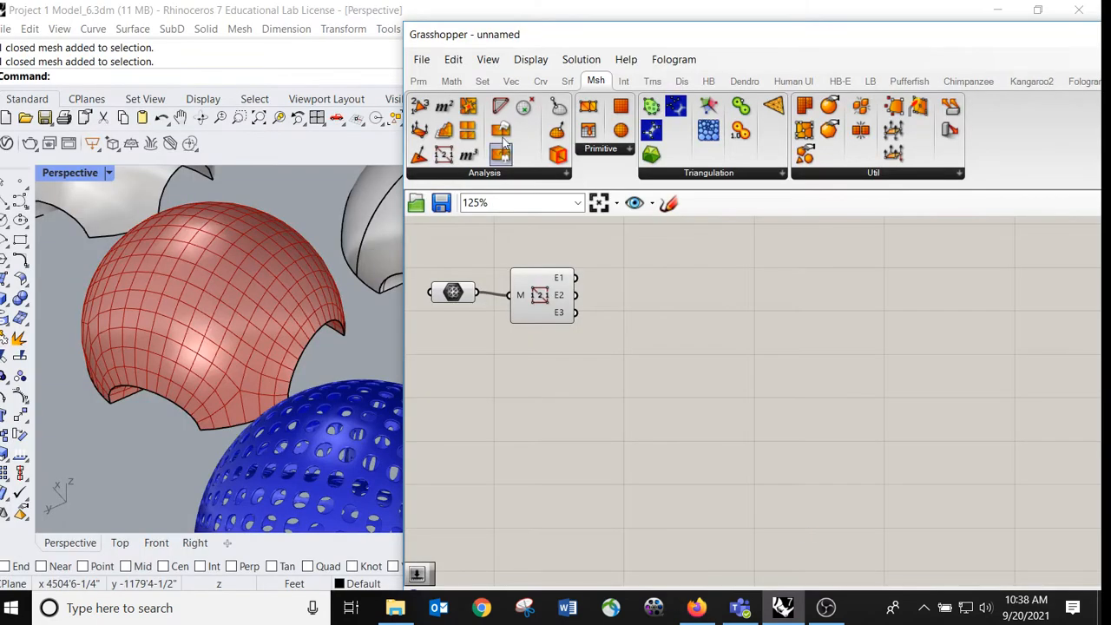
double_click(744, 38)
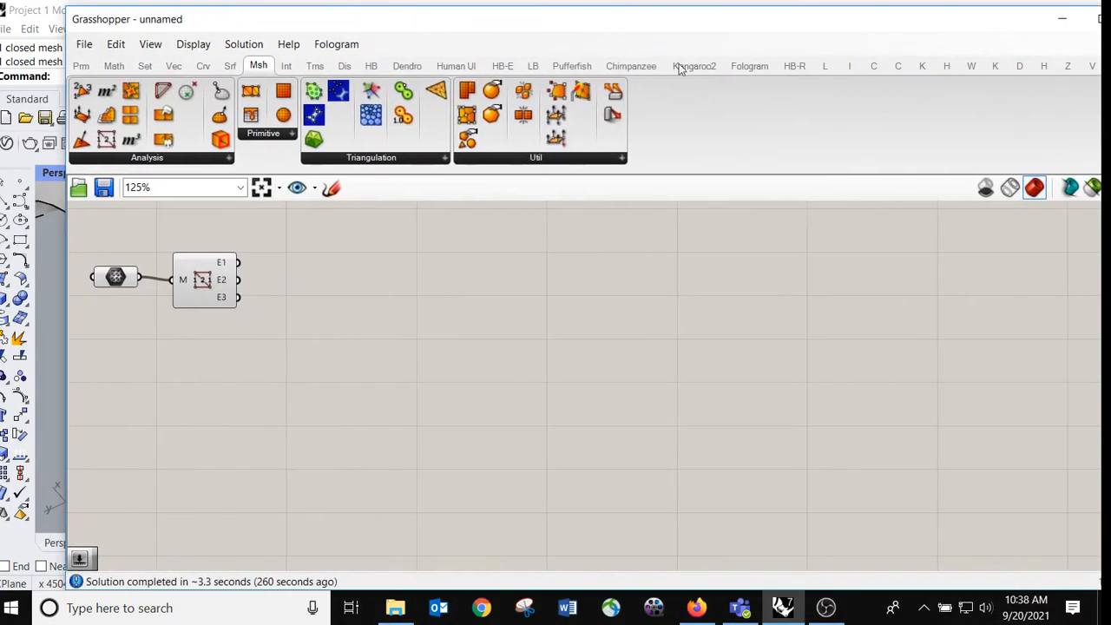
left_click_drag(973, 24, 998, 26)
left_click(998, 52)
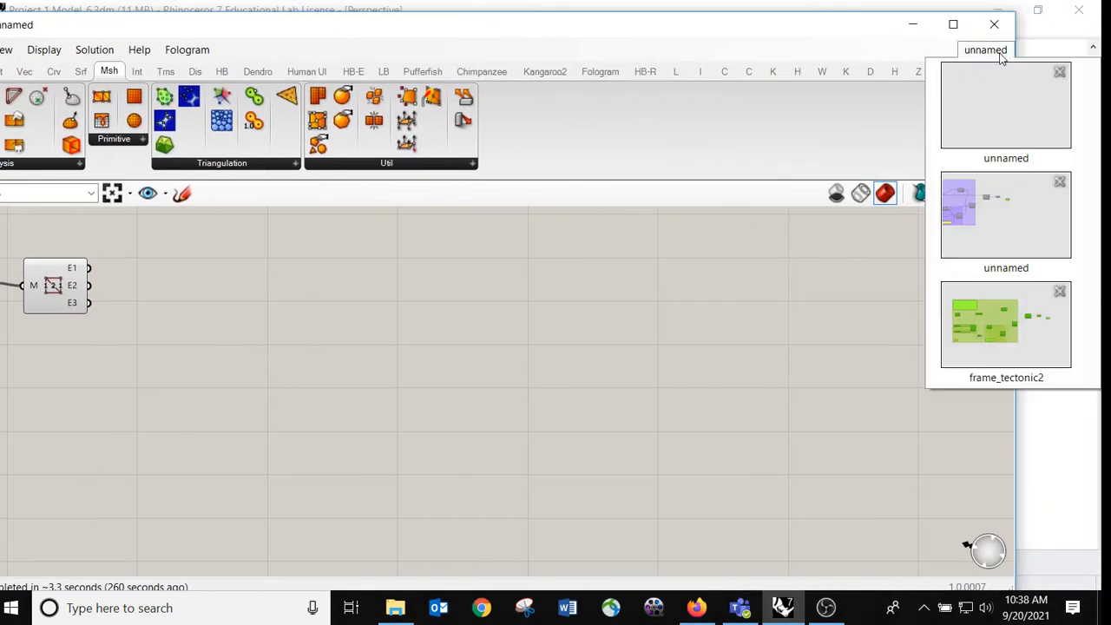
left_click(1021, 346)
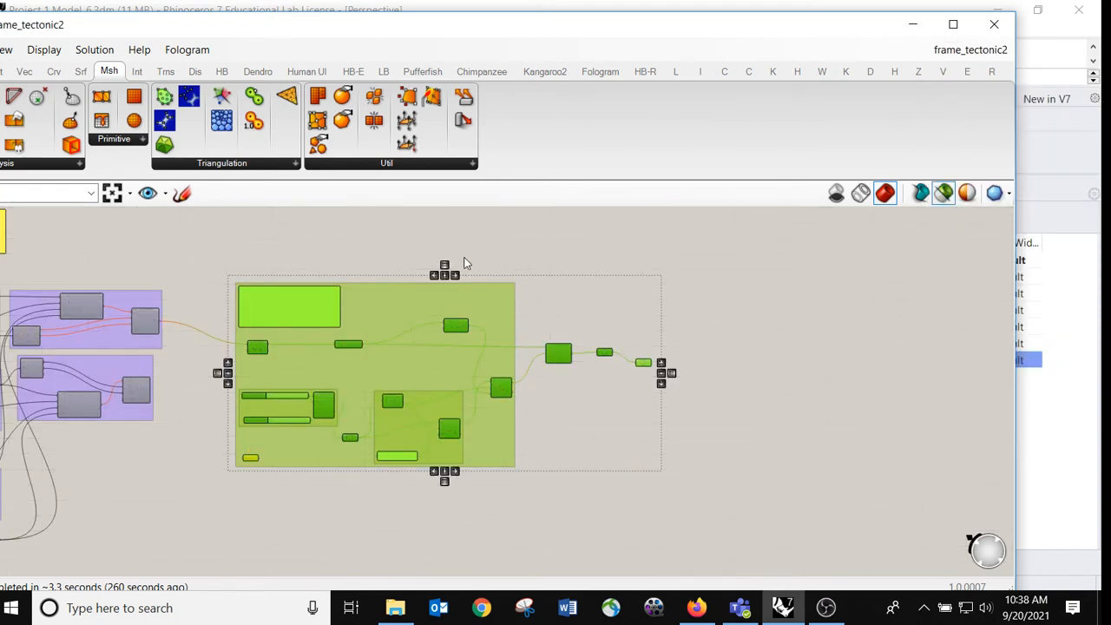
Examine the profile + extrusion group in frame_tectonic2, from the curve explode and polygon profile through to the sweep and mesh output.
left_click(520, 246)
scroll(514, 269, "down", 2)
right_click_drag(348, 290, 470, 311)
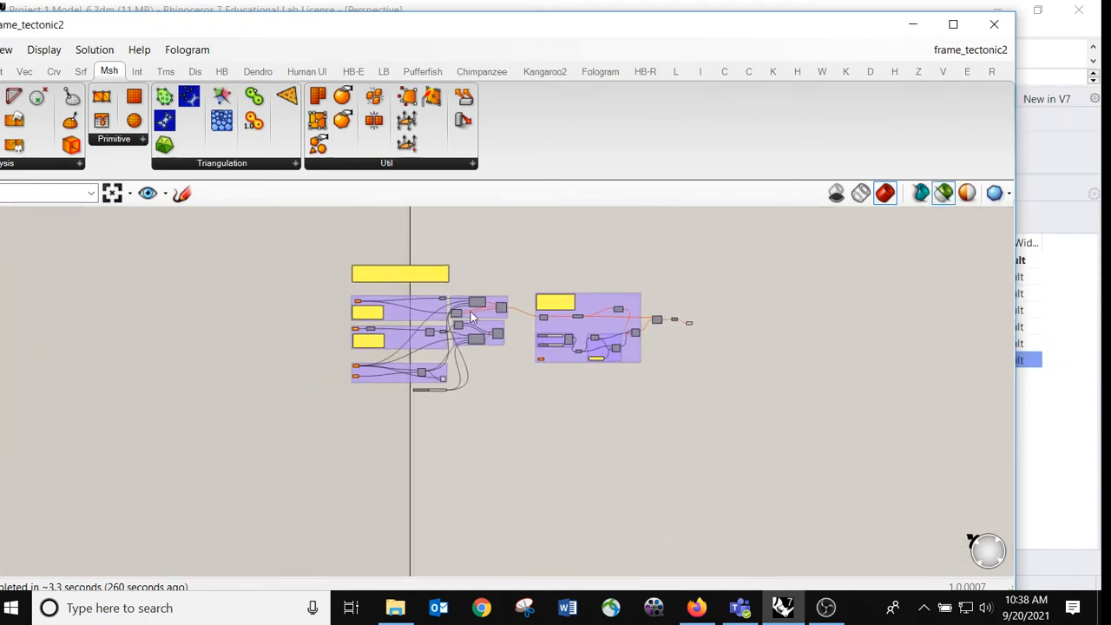
scroll(471, 312, "up", 2)
scroll(634, 304, "up", 2)
scroll(639, 302, "up", 4)
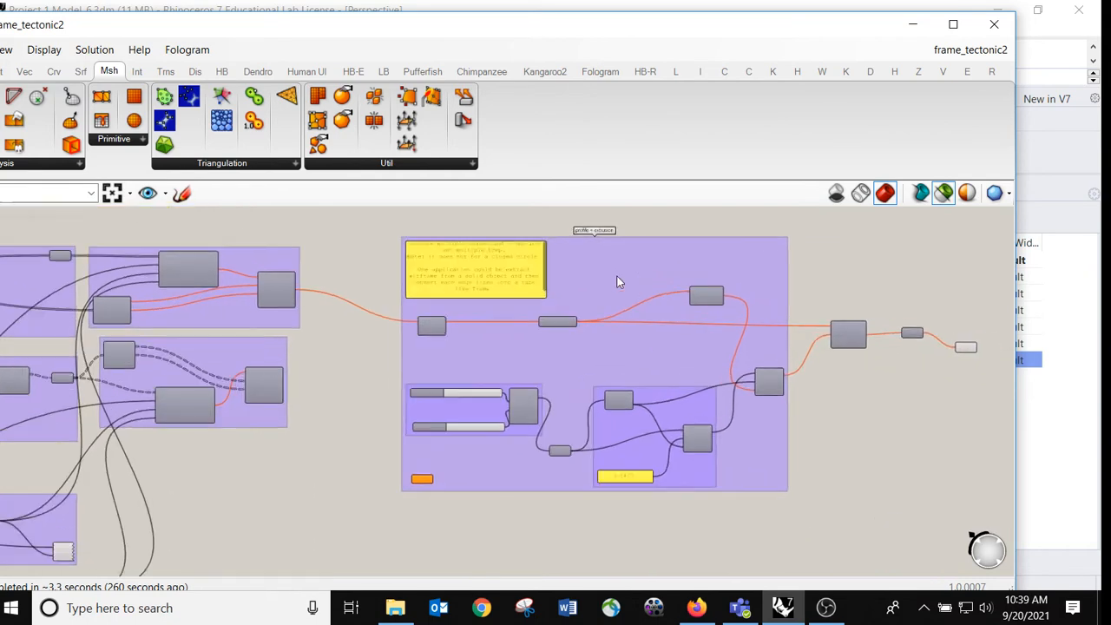
scroll(445, 293, "up", 1)
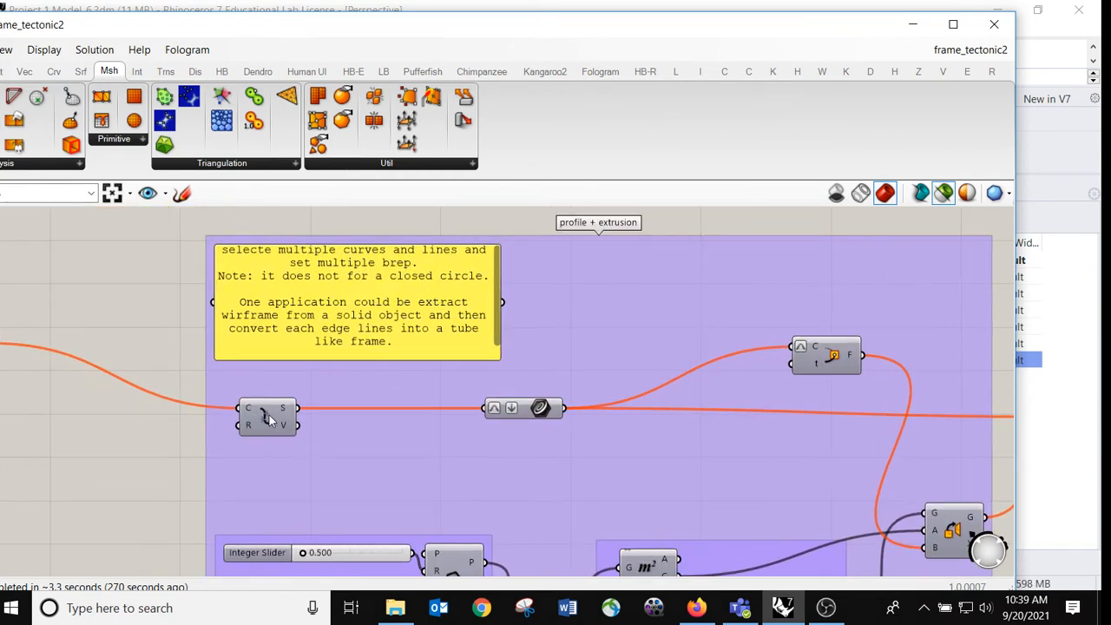
right_click_drag(538, 375, 533, 221)
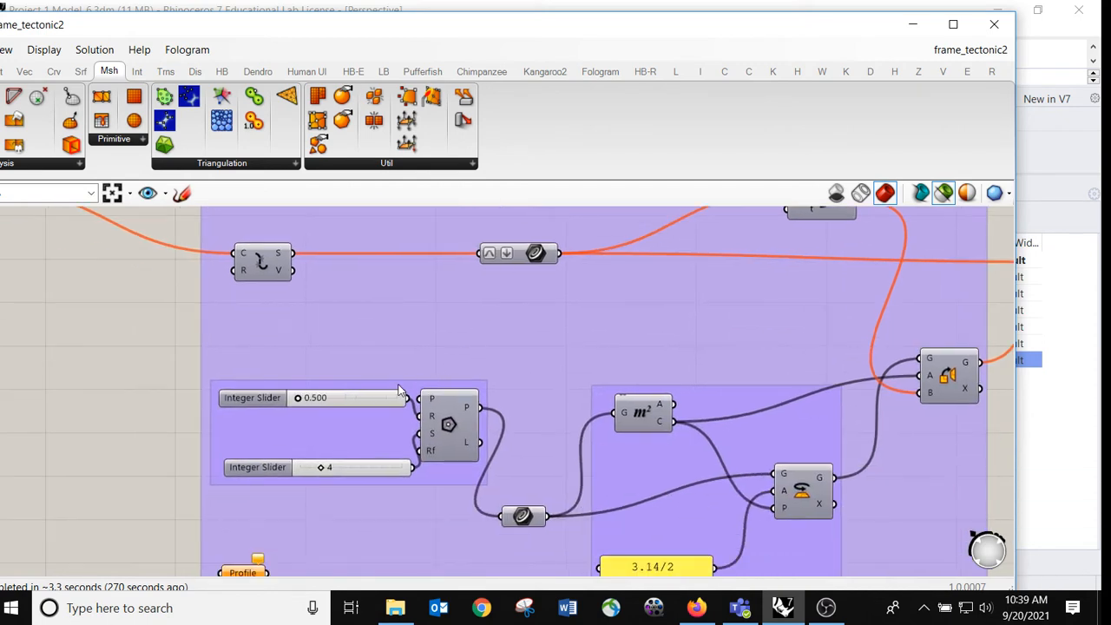
scroll(449, 442, "up", 2)
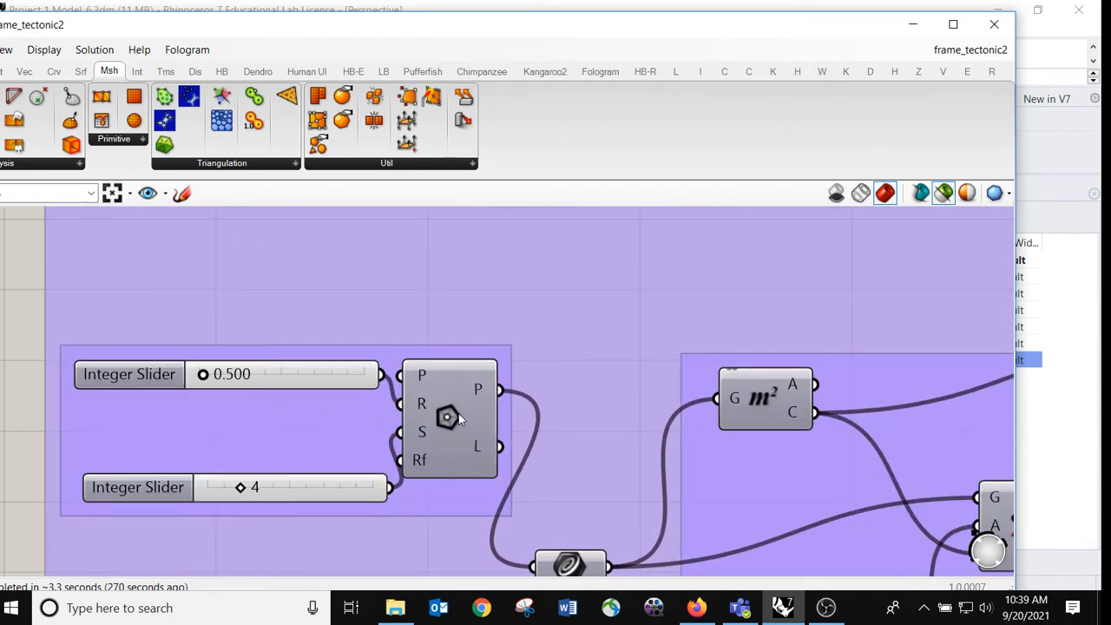
scroll(587, 391, "down", 3)
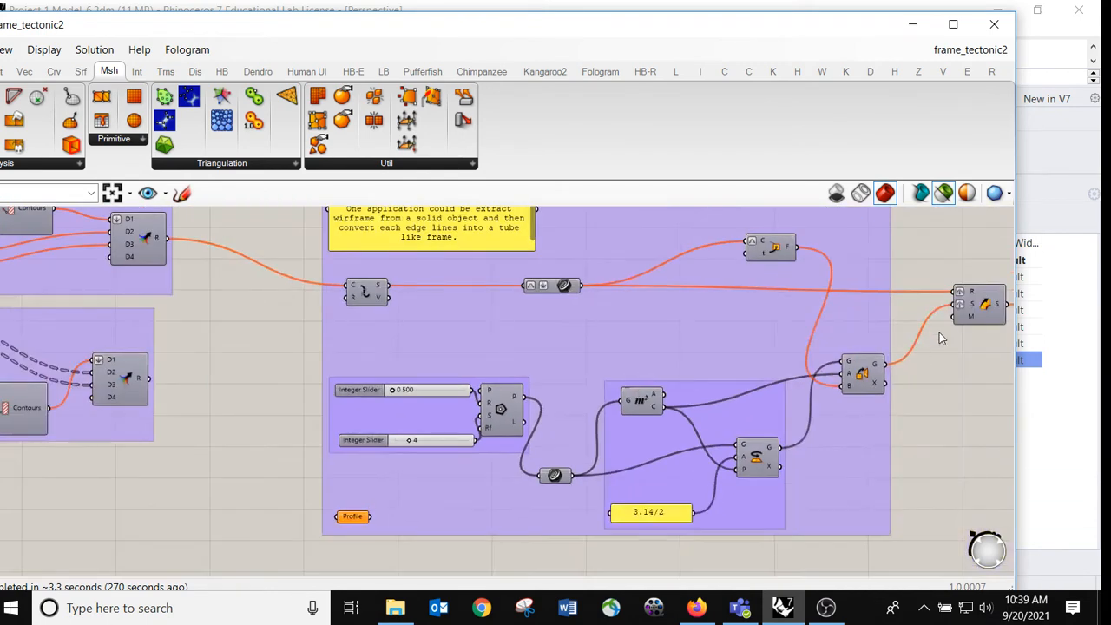
right_click_drag(939, 333, 617, 351)
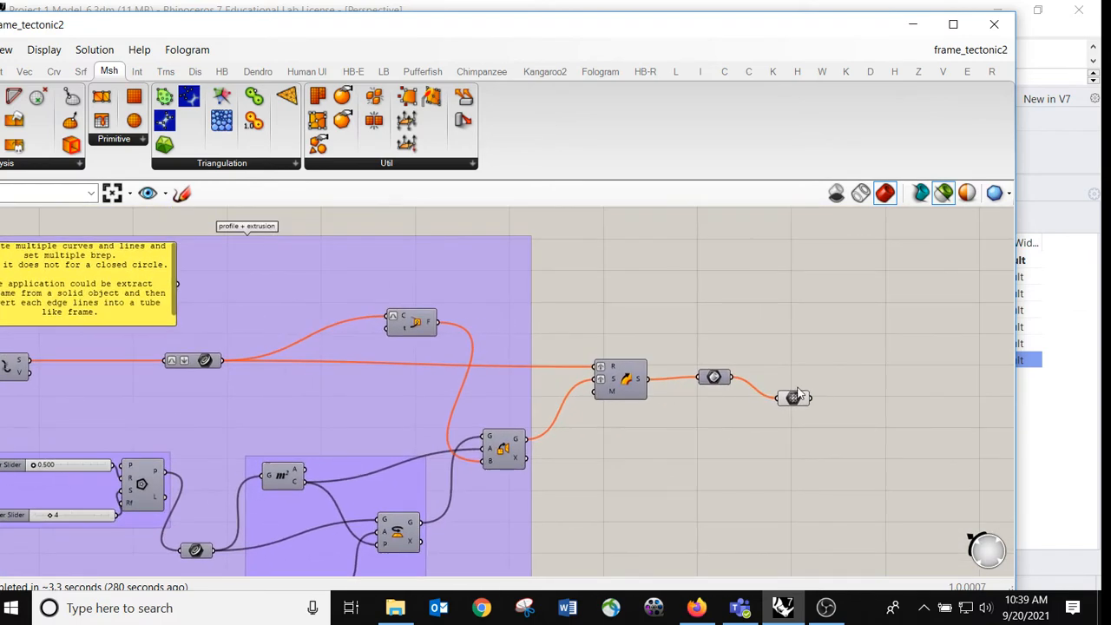
scroll(799, 392, "down", 1)
scroll(702, 391, "down", 2)
Copy the profile + extrusion group with its downstream sweep and output components, and switch to the unnamed definition containing Mesh Edges.
left_click_drag(346, 271, 807, 528)
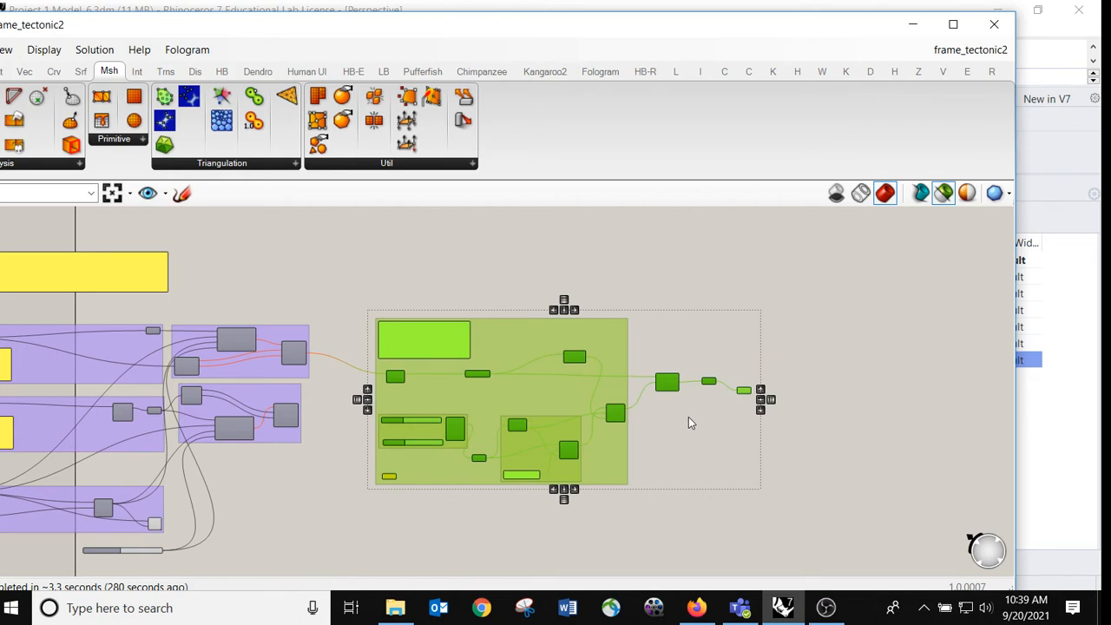
left_click(970, 49)
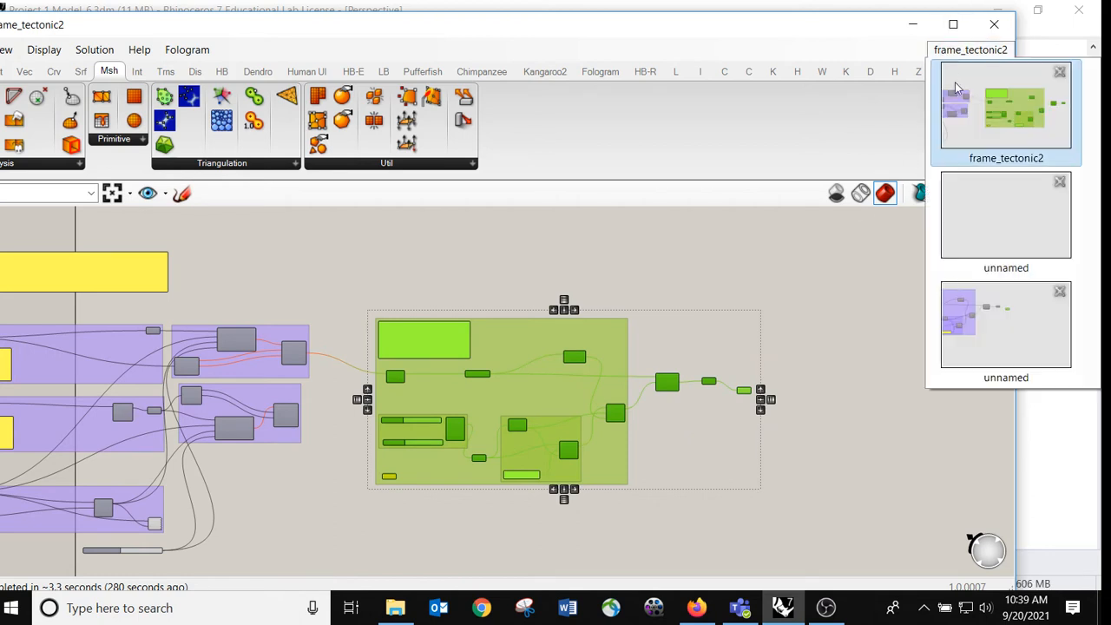
left_click(989, 361)
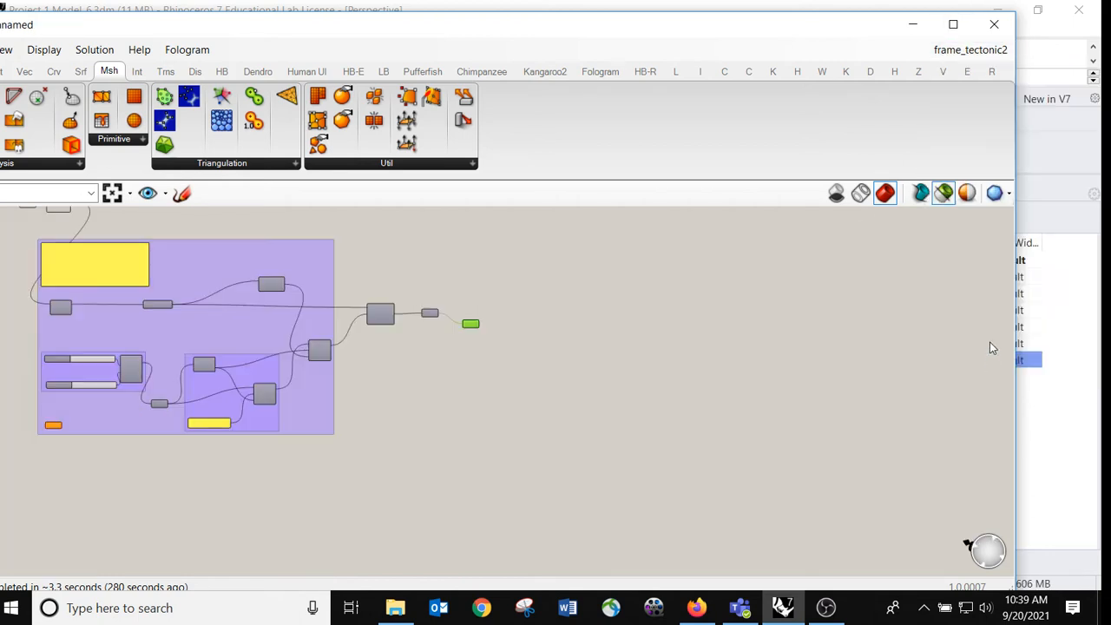
left_click(985, 50)
left_click(1005, 292)
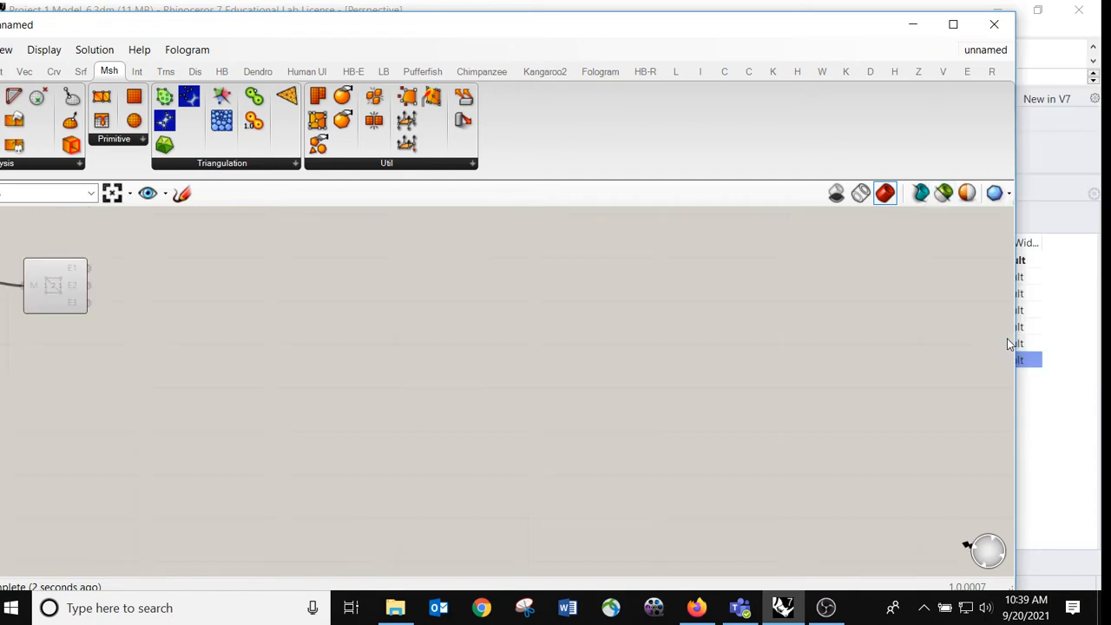
Paste the copied components into the unnamed definition and move them close to the Mesh Edges component.
right_click_drag(291, 295, 487, 272)
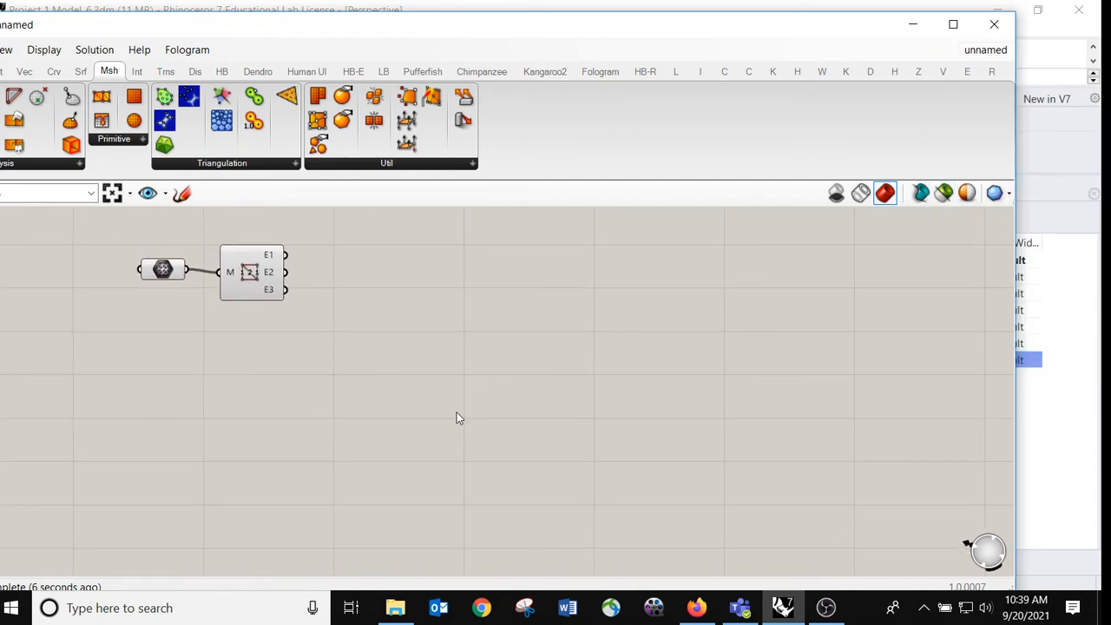
scroll(533, 403, "down", 6)
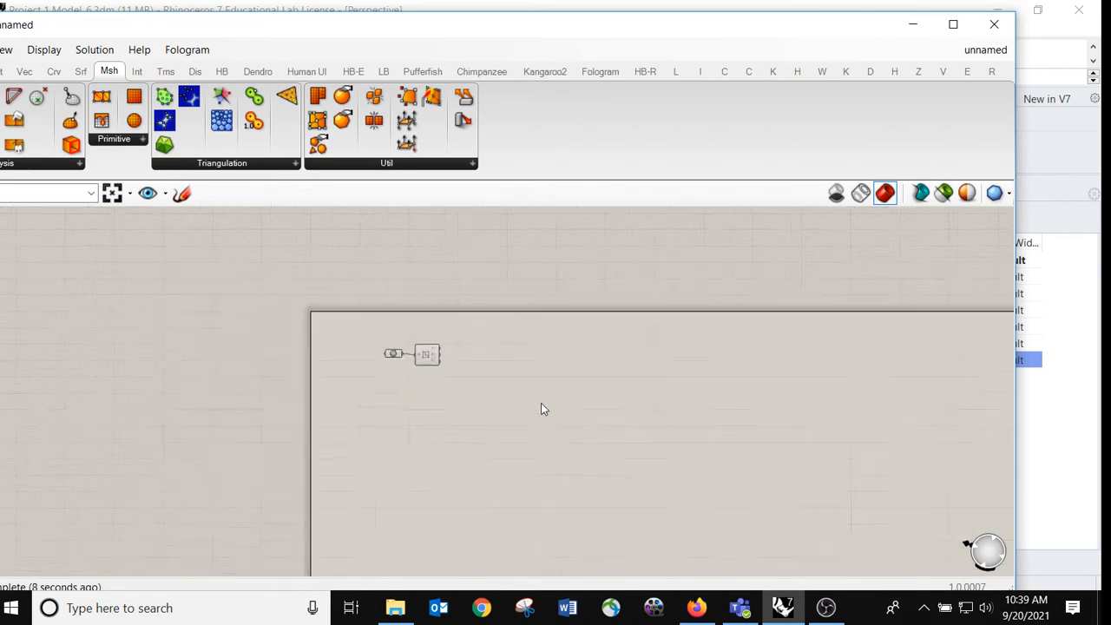
right_click_drag(541, 407, 487, 318)
scroll(513, 351, "down", 3)
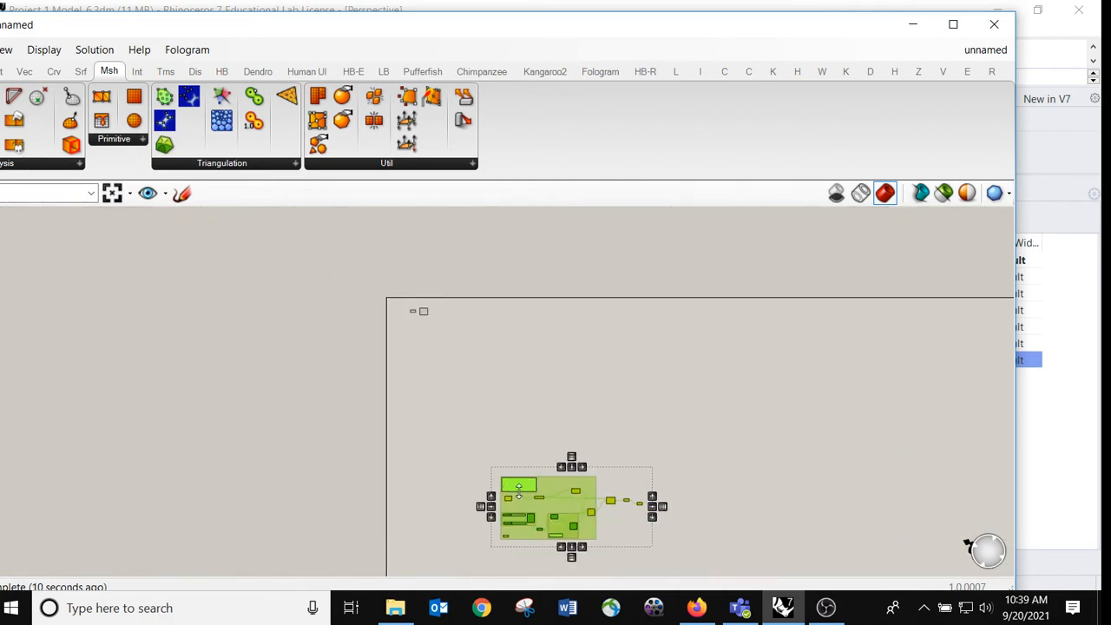
left_click(468, 398)
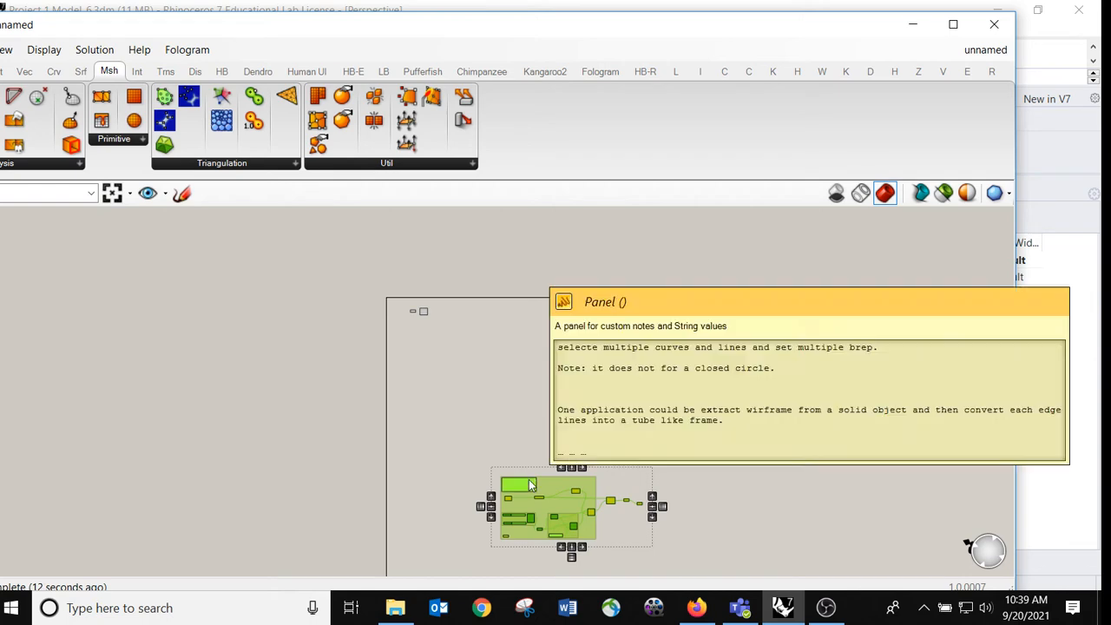
left_click_drag(530, 481, 436, 334)
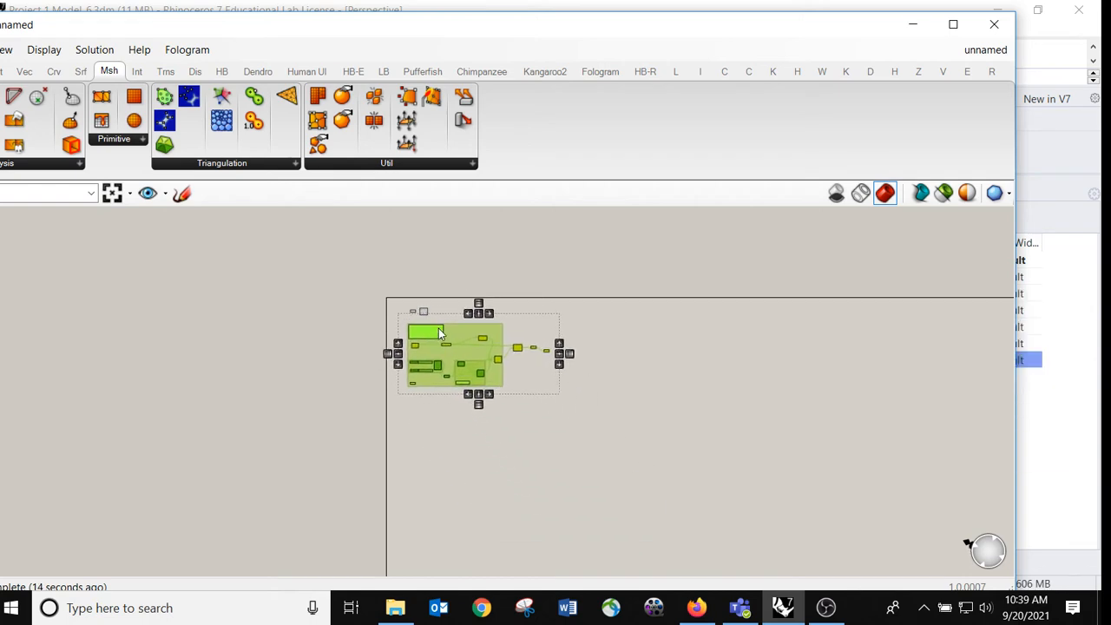
Connect the Mesh Edges interior edges output E2 to the curve input C of the pasted Explode component.
scroll(438, 328, "up", 5)
scroll(447, 322, "up", 1)
left_click_drag(372, 396, 571, 257)
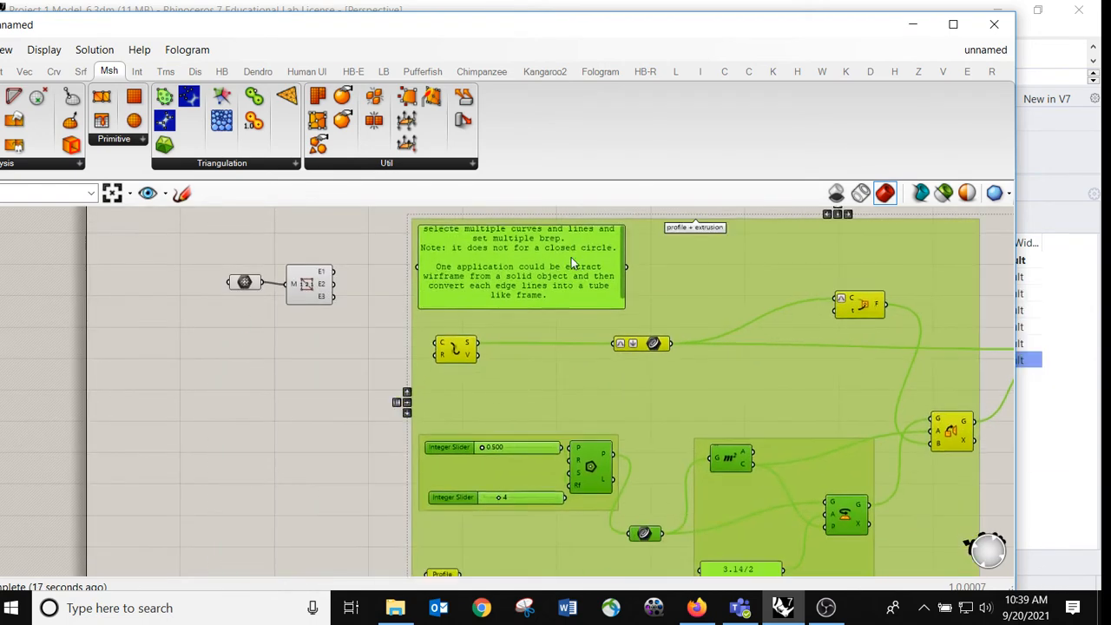
left_click(356, 342)
scroll(357, 346, "up", 1)
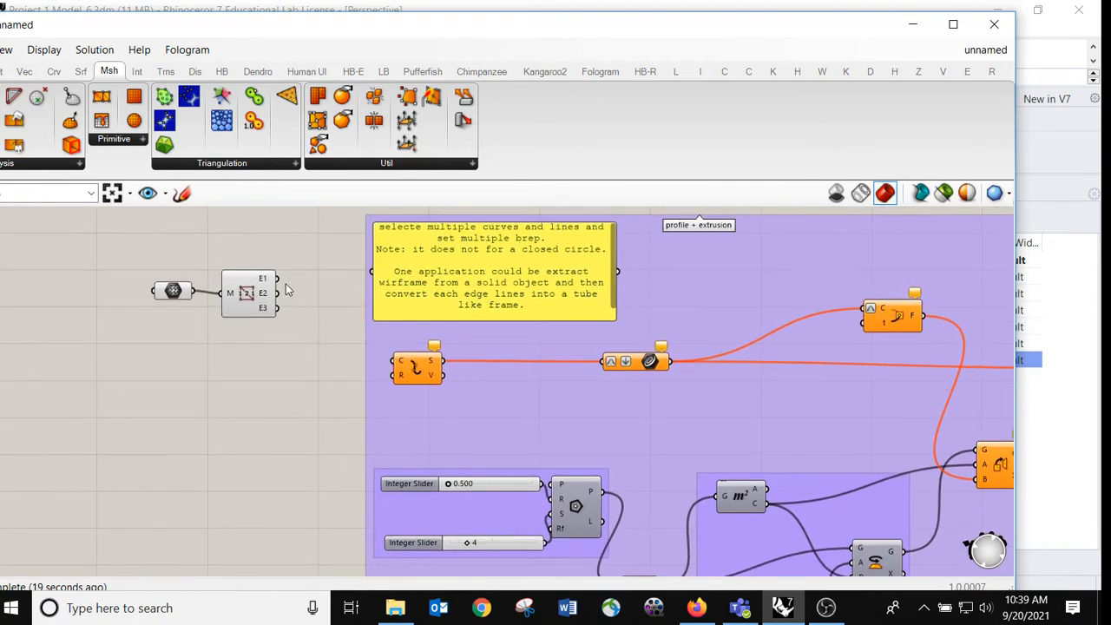
left_click_drag(278, 294, 397, 361)
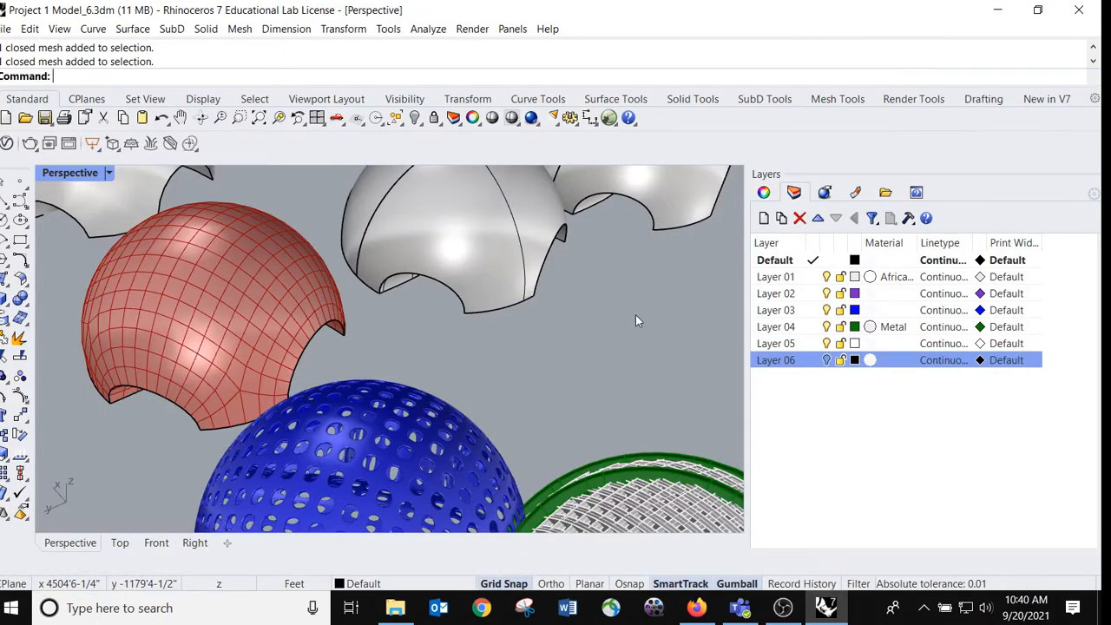
Run the Grasshopper command in Rhino and bring the unnamed definition back into view.
type("Grasshopper")
key("Return")
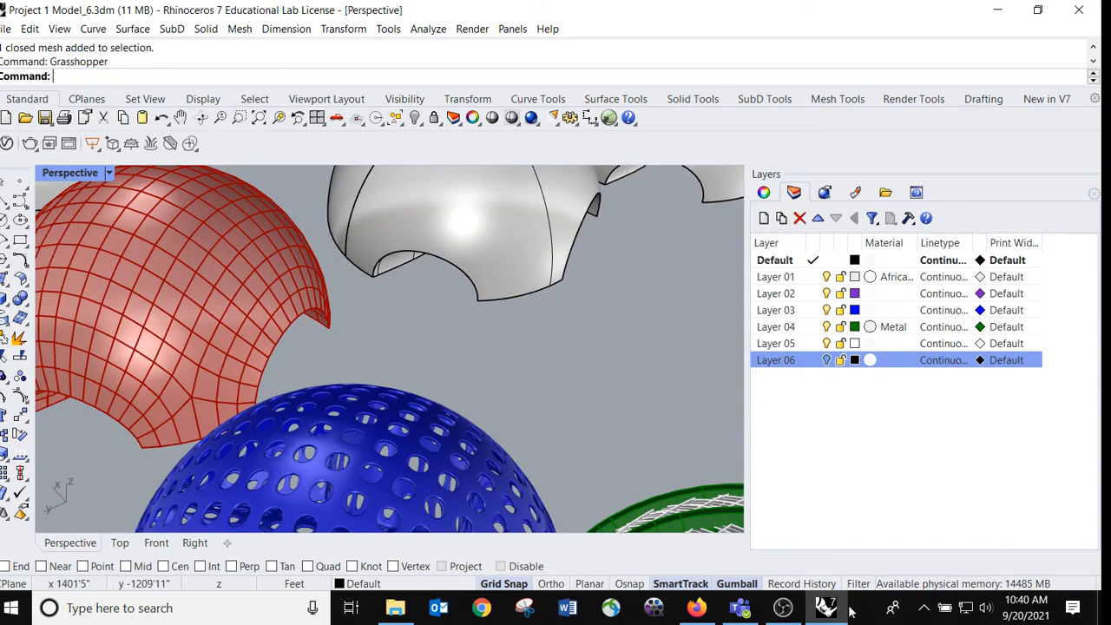
mouse_move(831, 611)
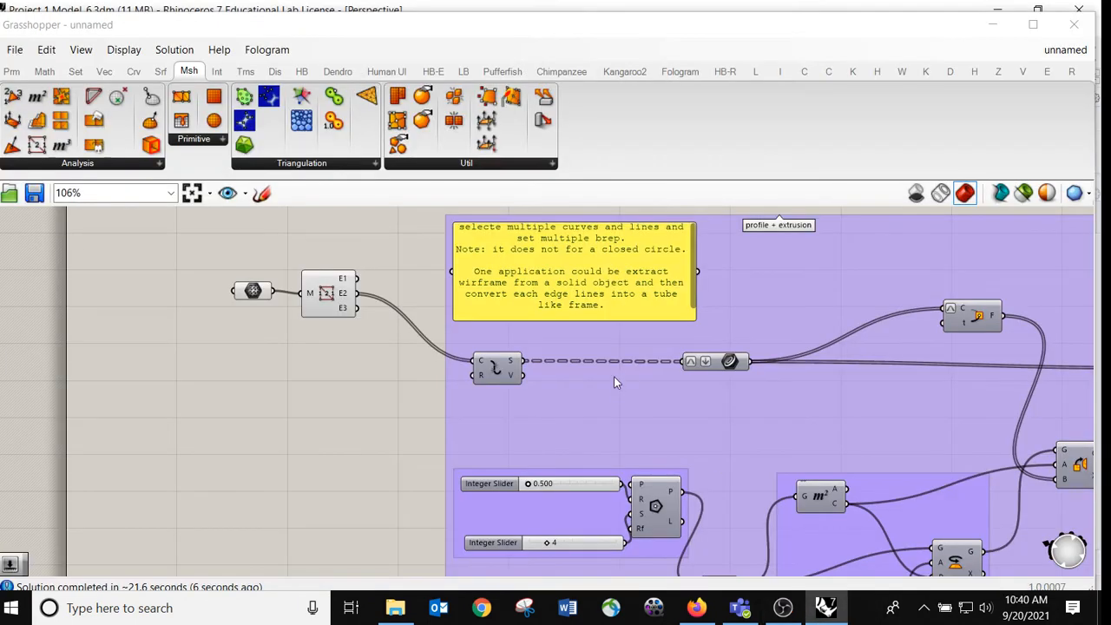
Set the slider feeding the Polygon component's radius to 10 in the profile group.
right_click_drag(434, 454, 392, 336)
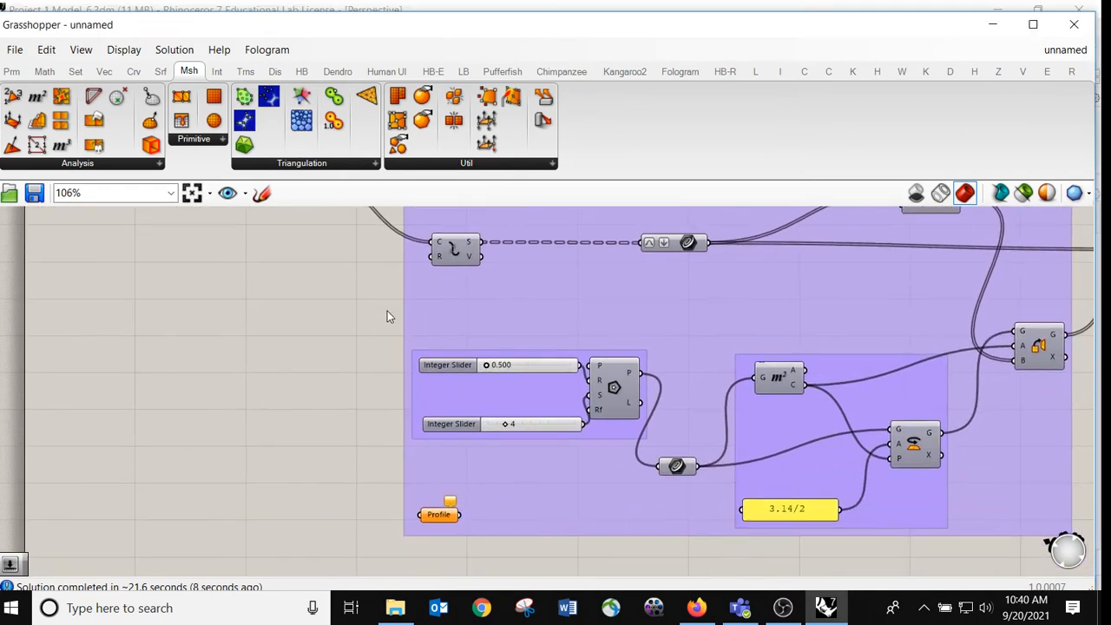
scroll(516, 376, "up", 4)
double_click(533, 356)
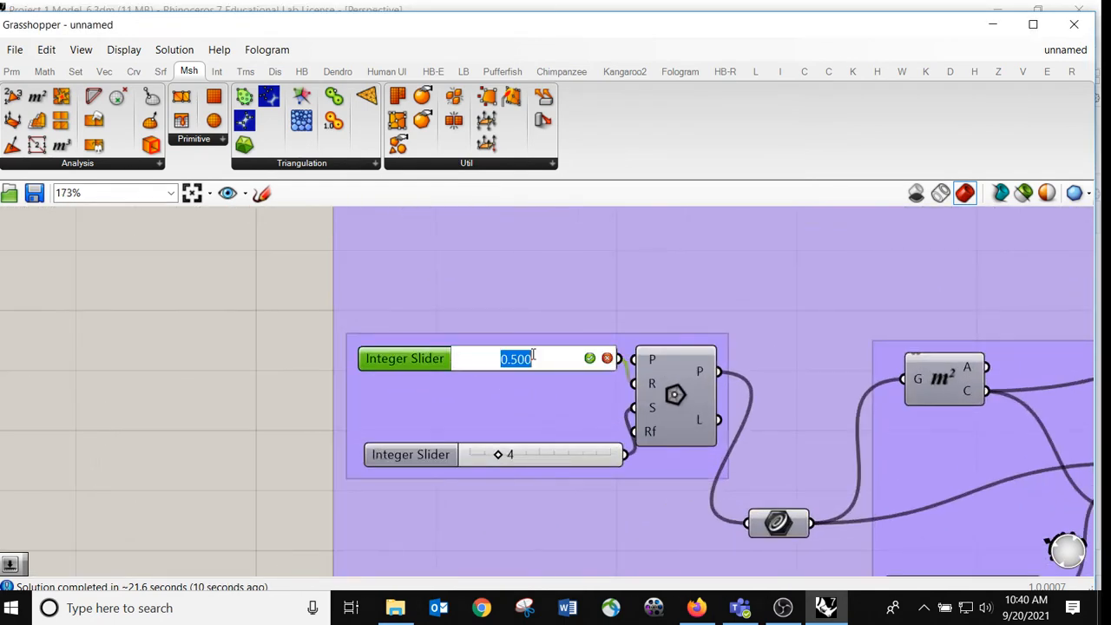
type("10.")
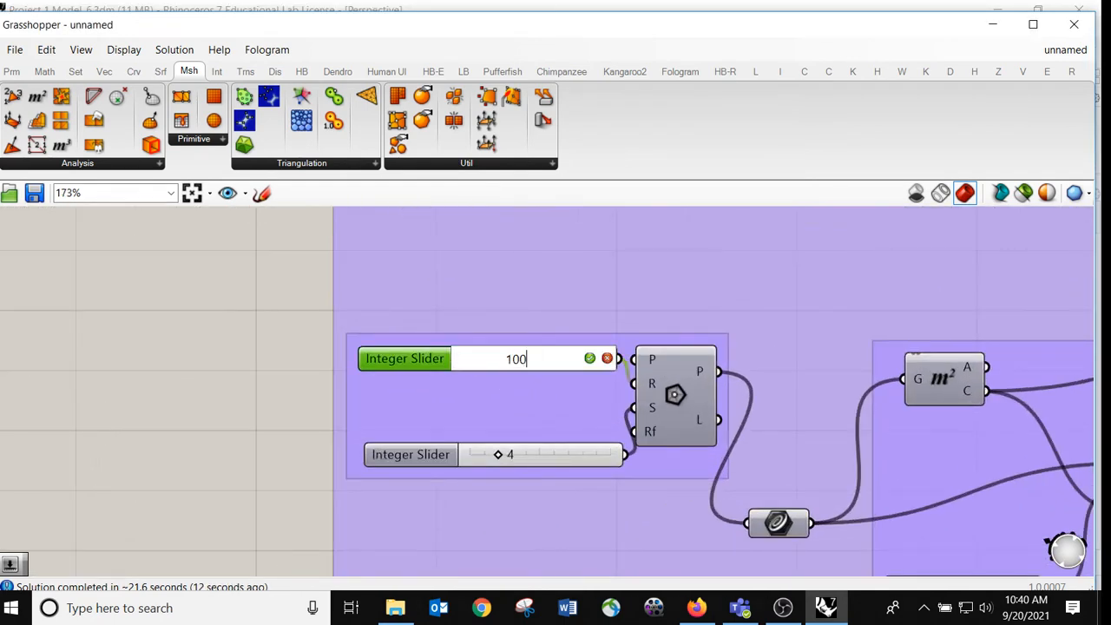
type("0")
key("BackSpace")
key("Return")
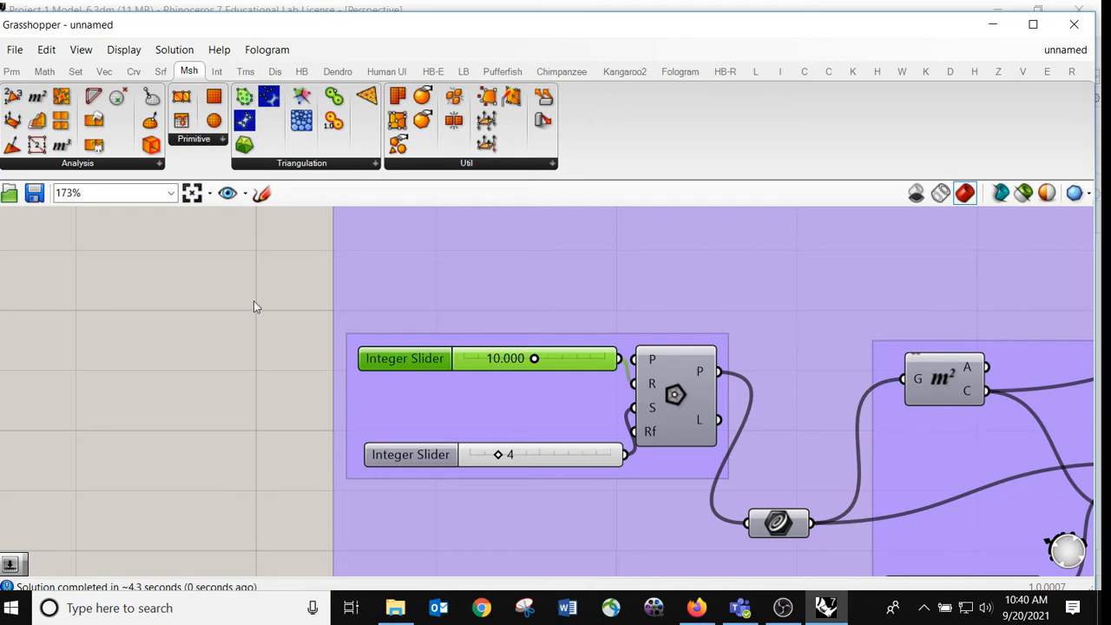
Examine the thickened lattice preview on the dome in Rhino, uncovering the viewport beside the Grasshopper definition.
left_click_drag(340, 29, 587, 82)
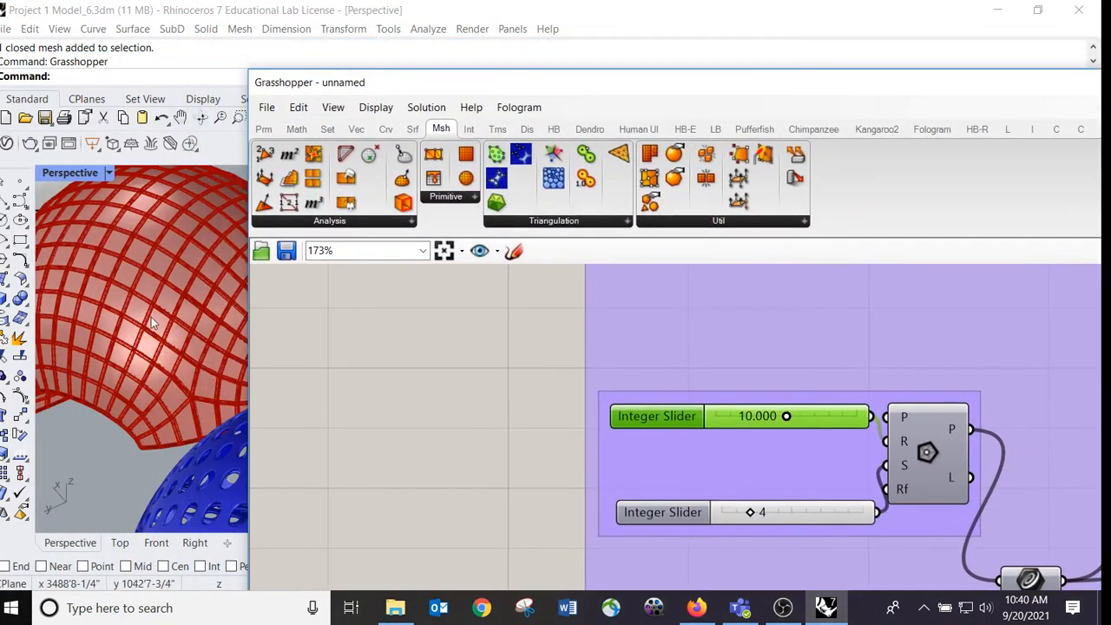
left_click(187, 302)
scroll(184, 300, "up", 10)
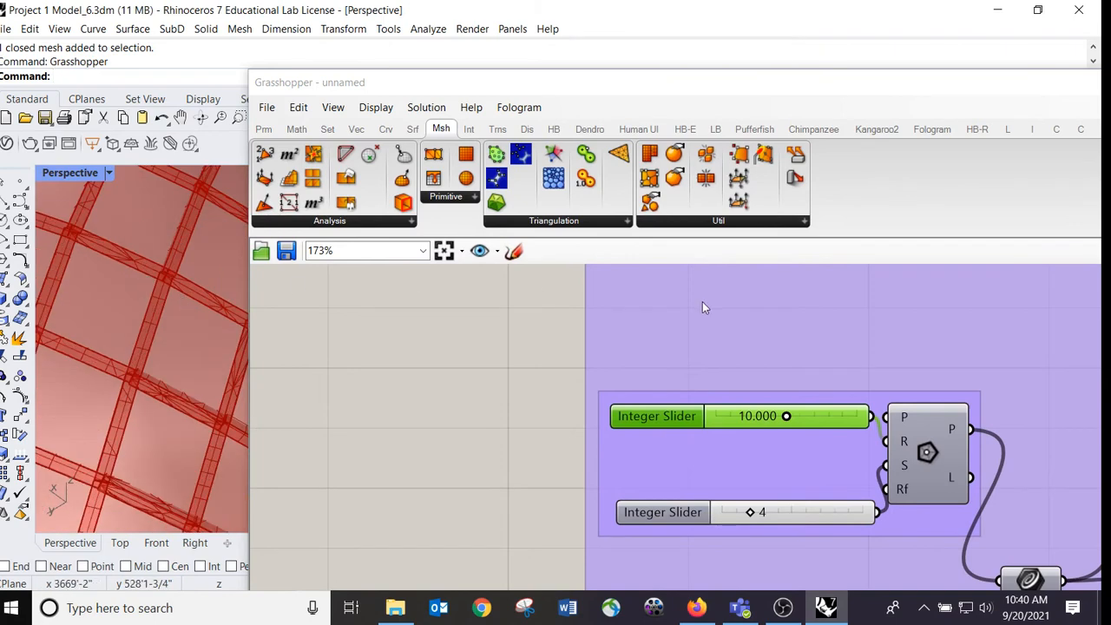
right_click_drag(903, 337, 660, 339)
scroll(661, 339, "down", 1)
scroll(669, 339, "down", 6)
right_click_drag(811, 346, 626, 382)
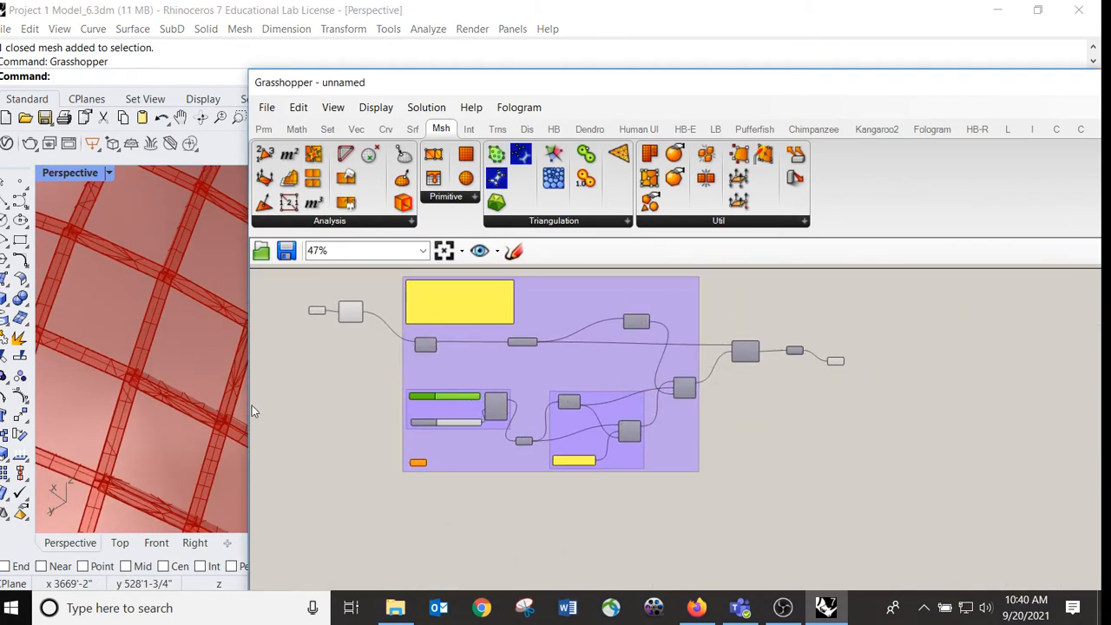
right_click_drag(180, 373, 159, 342)
scroll(160, 342, "up", 5)
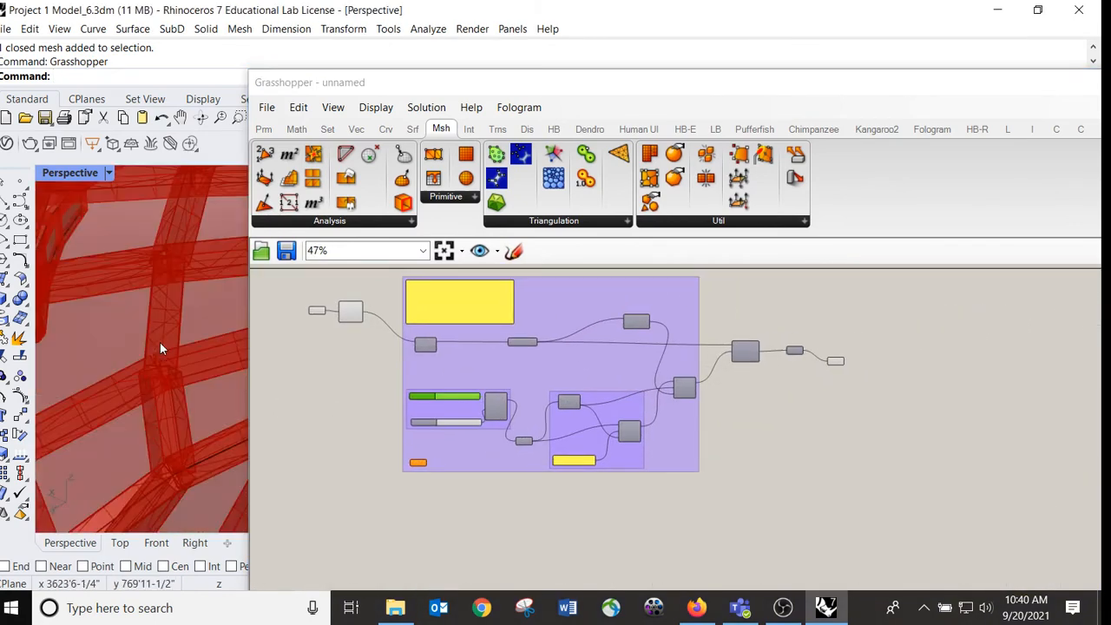
scroll(643, 348, "down", 1)
scroll(193, 357, "down", 8)
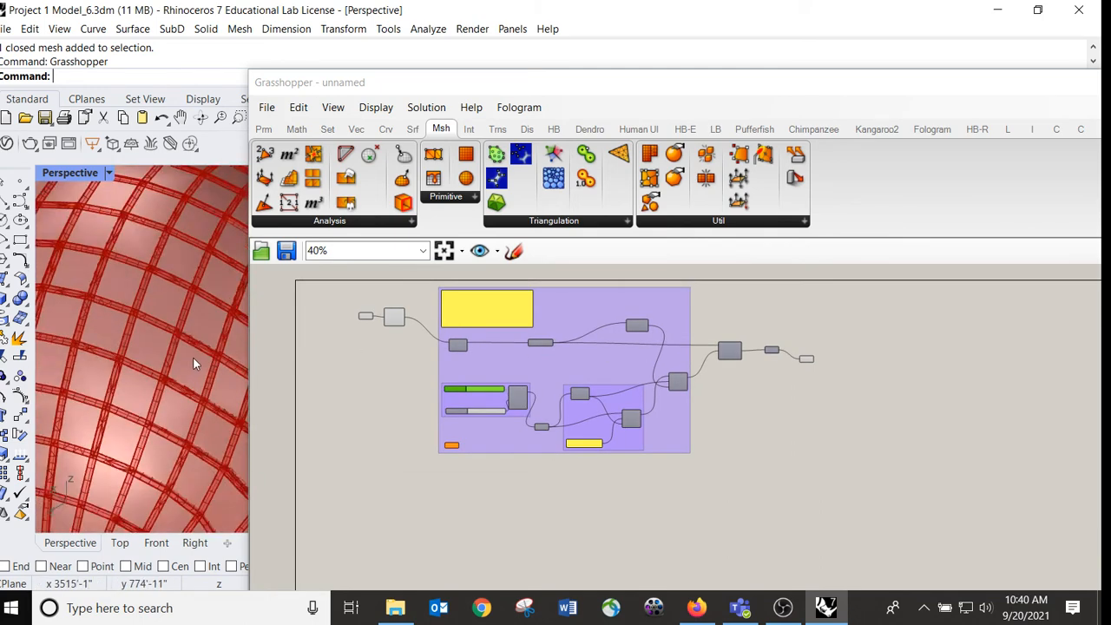
right_click_drag(184, 333, 154, 299)
right_click_drag(681, 328, 565, 343)
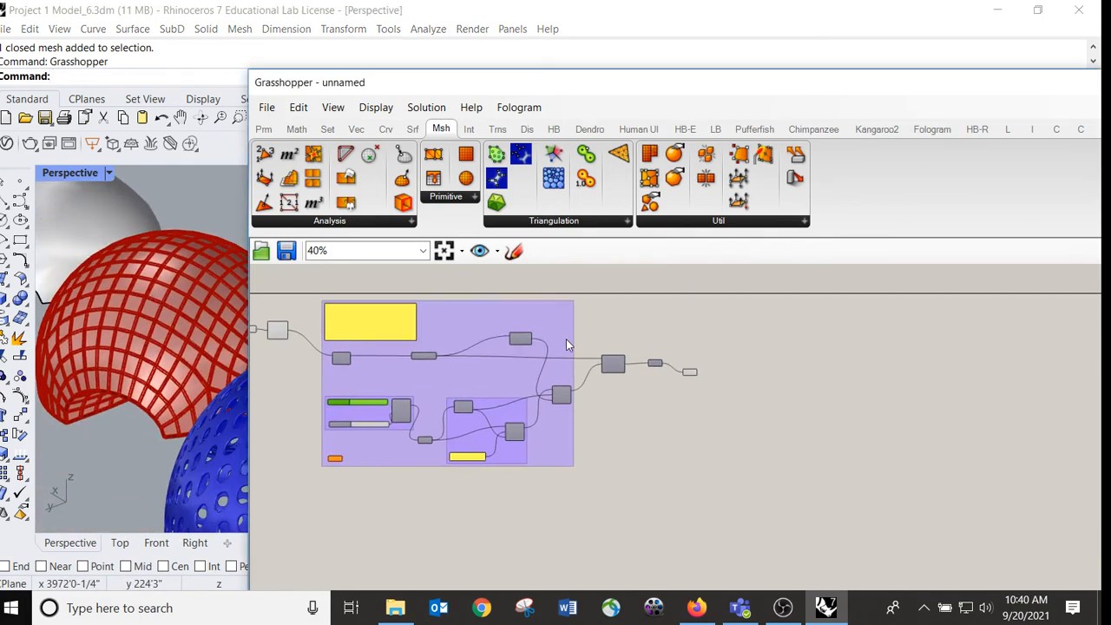
Bake the final Mesh component's lattice onto Layer 05 and close the Grasshopper window.
scroll(562, 353, "up", 2)
scroll(705, 398, "up", 6)
left_click(775, 352)
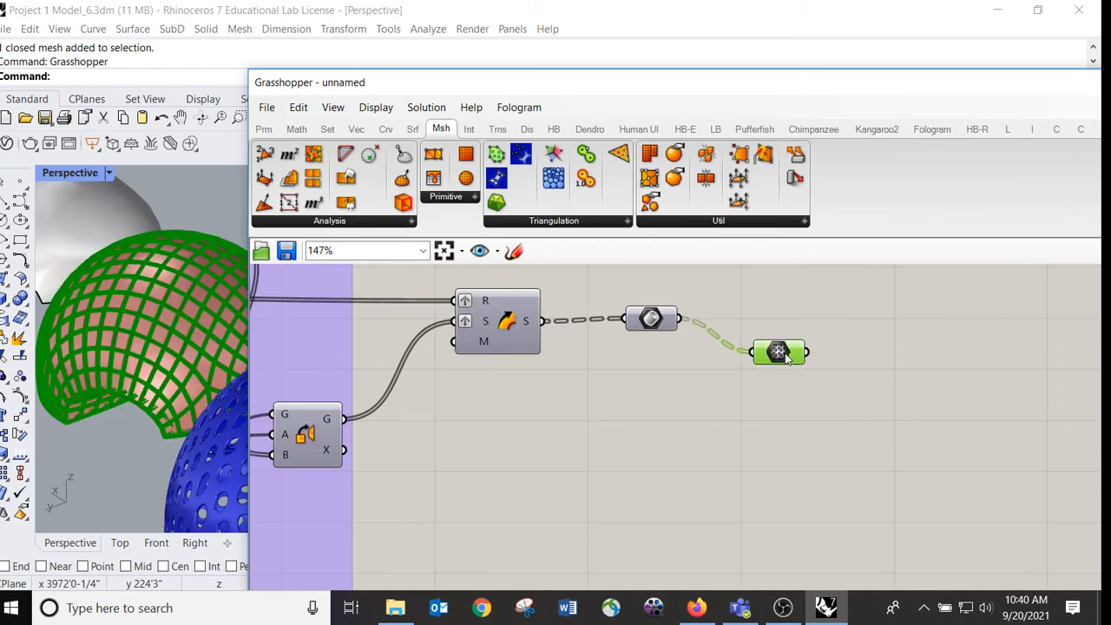
right_click(777, 352)
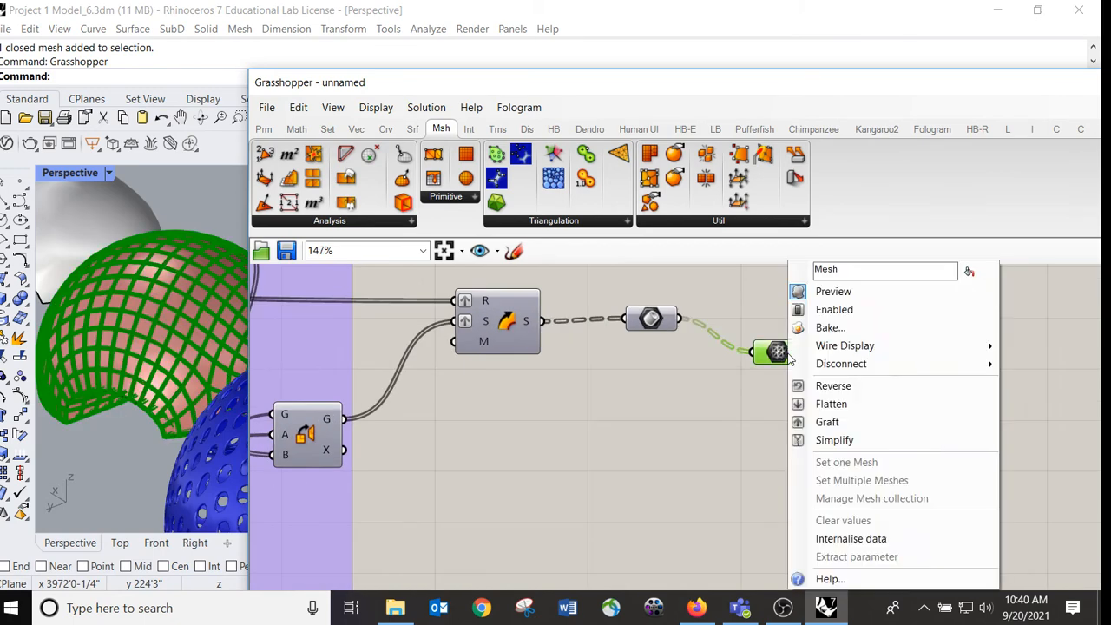
left_click(866, 331)
left_click(852, 262)
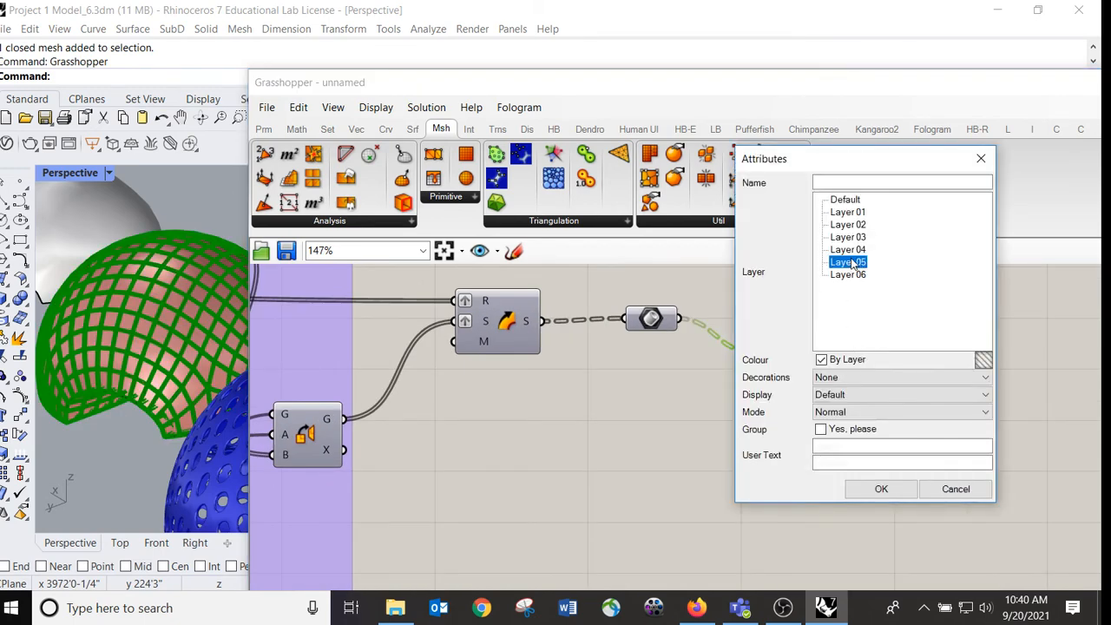
left_click(869, 492)
left_click_drag(1033, 86, 714, 136)
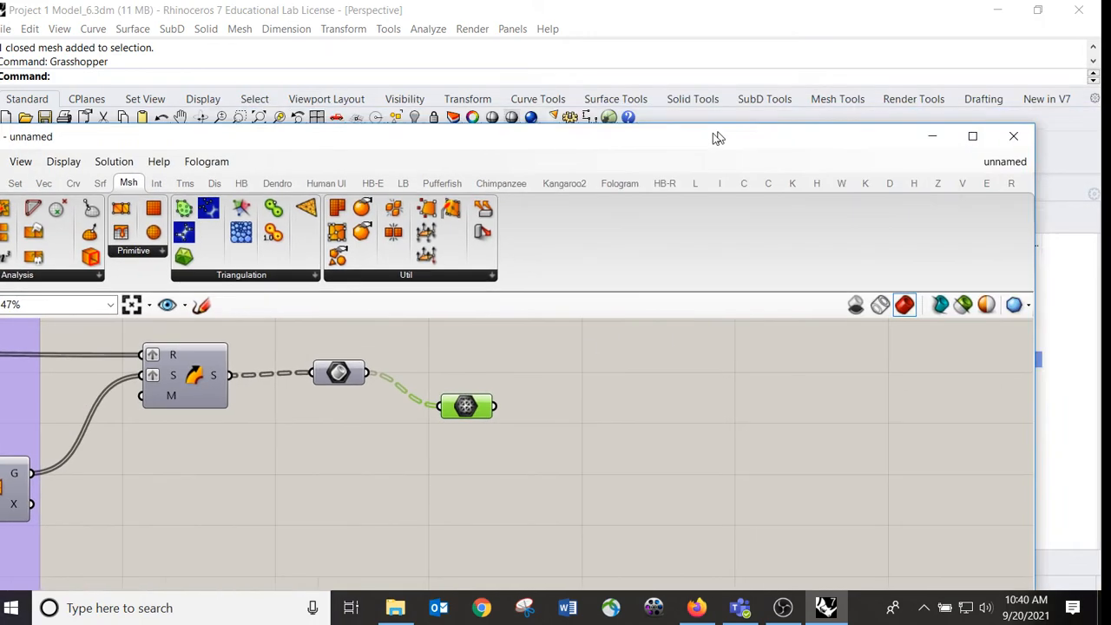
left_click(1009, 139)
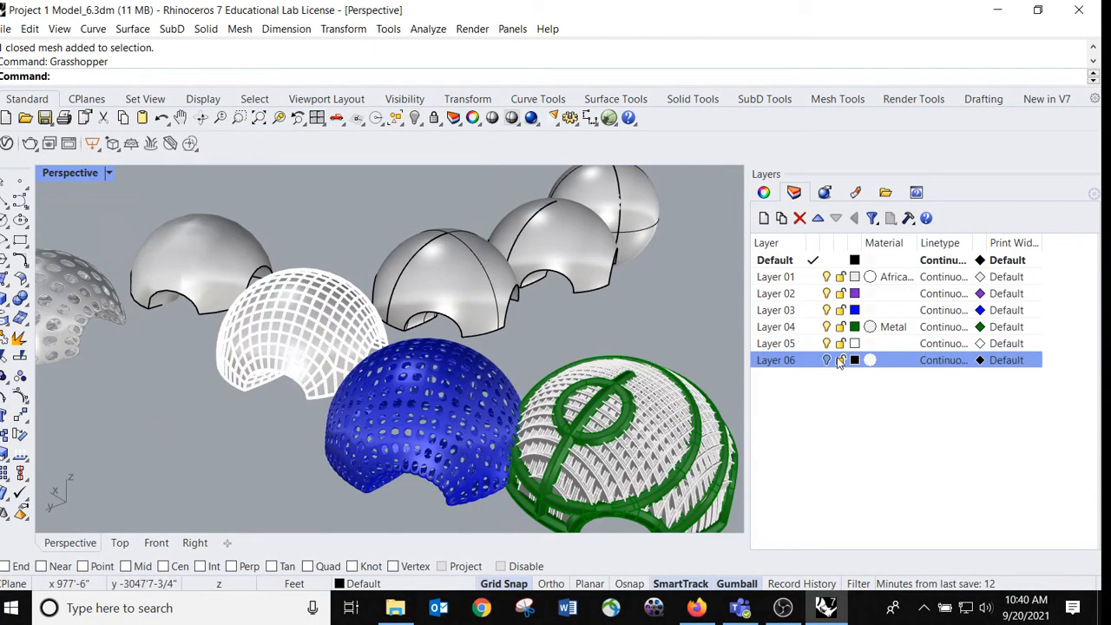
Hide the original closed dome mesh inside the baked lattice.
scroll(295, 313, "up", 6)
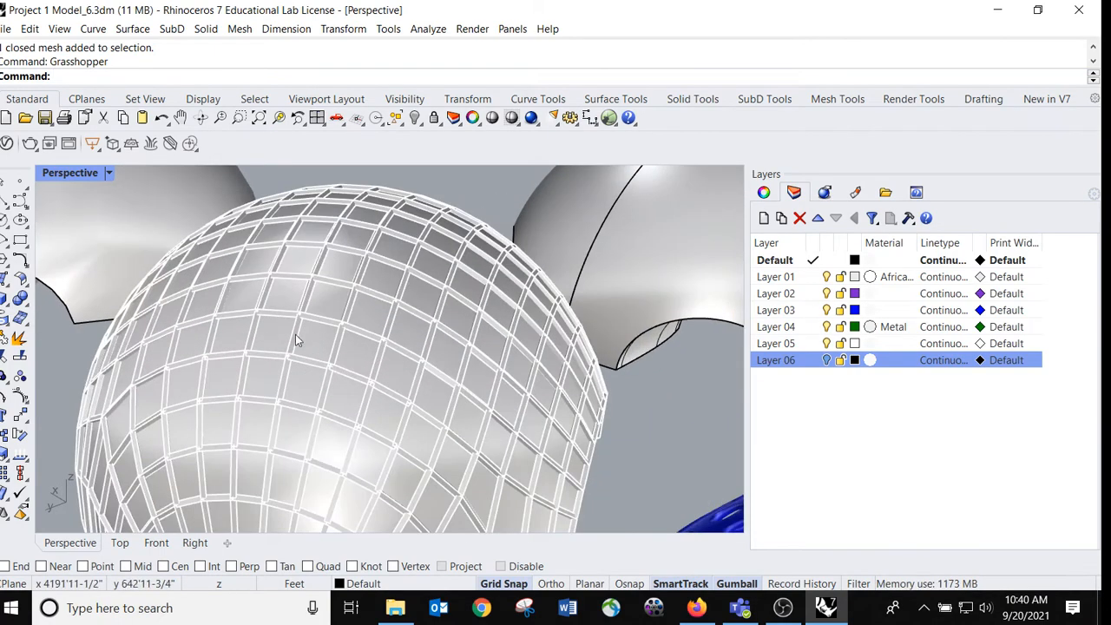
left_click(262, 338)
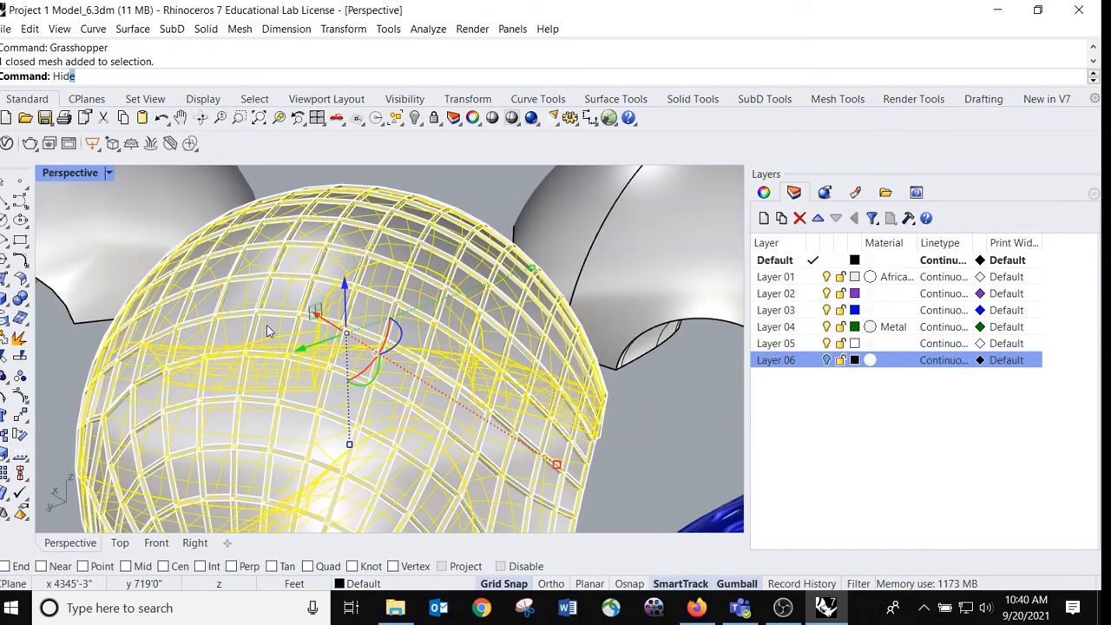
type("Hid")
key("Return")
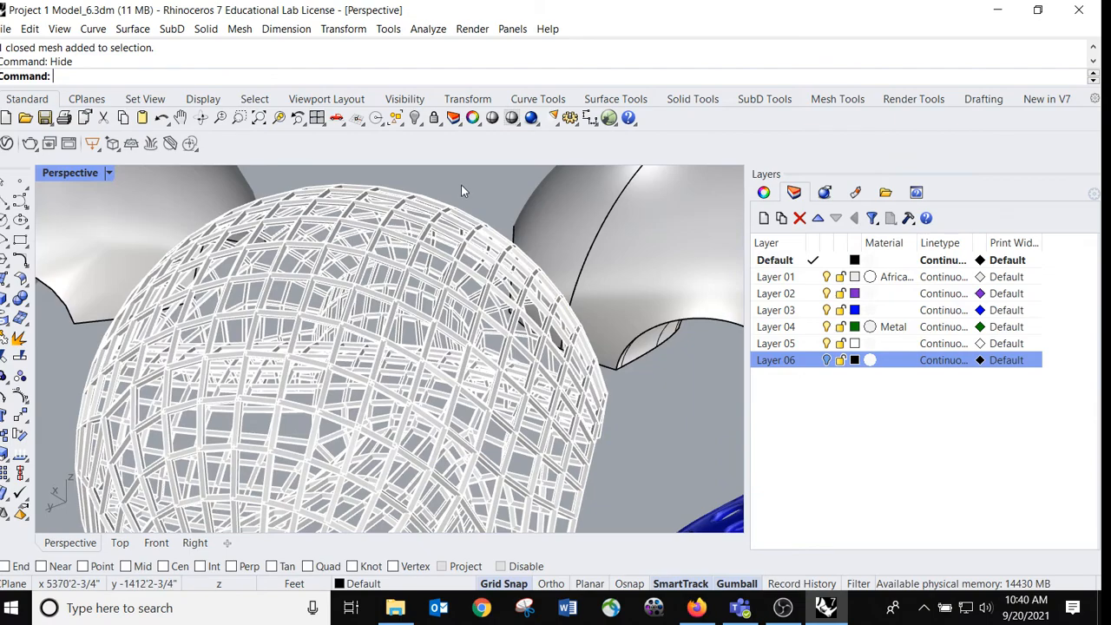
Examine the baked lattice from outside and up close, checking its members and joints.
scroll(461, 187, "down", 6)
right_click_drag(463, 192, 432, 379)
scroll(430, 379, "up", 6)
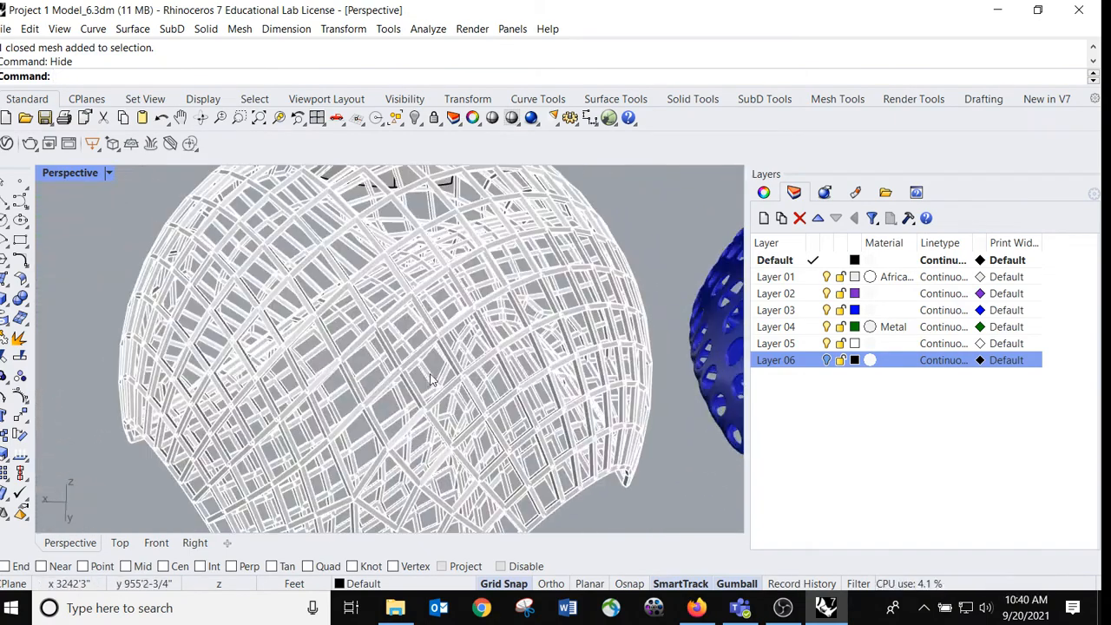
scroll(326, 356, "up", 6)
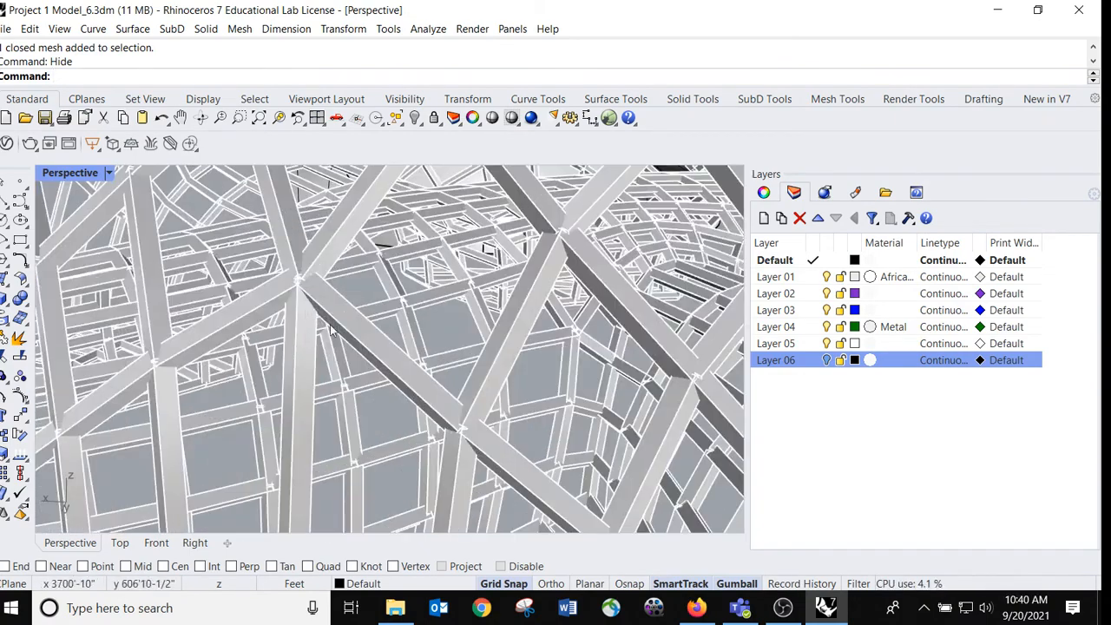
scroll(326, 298, "up", 4)
scroll(345, 297, "down", 3)
right_click_drag(345, 297, 441, 353)
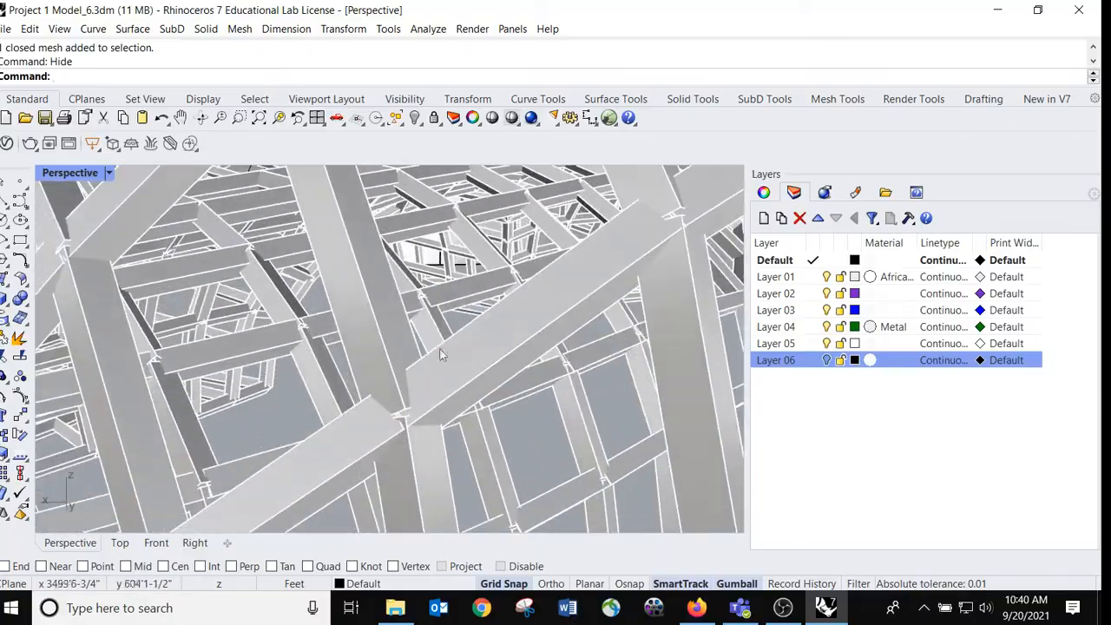
scroll(443, 354, "down", 9)
right_click_drag(531, 306, 324, 386)
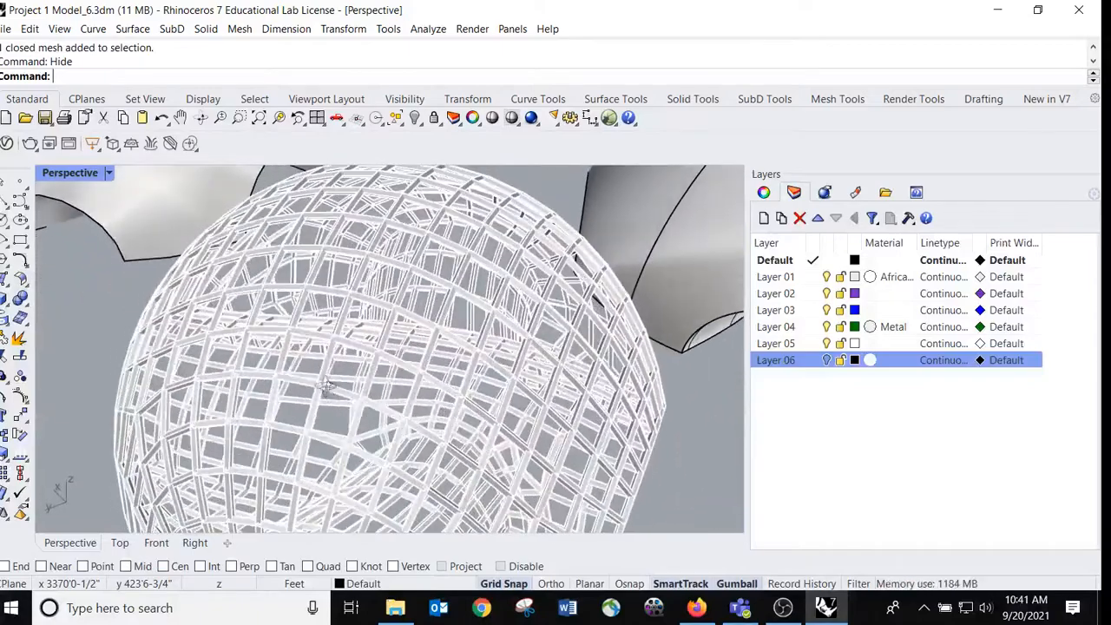
Switch the Perspective viewport to Rendered display and inspect the lattice dome, its members and the base edge.
left_click(109, 173)
left_click(164, 114)
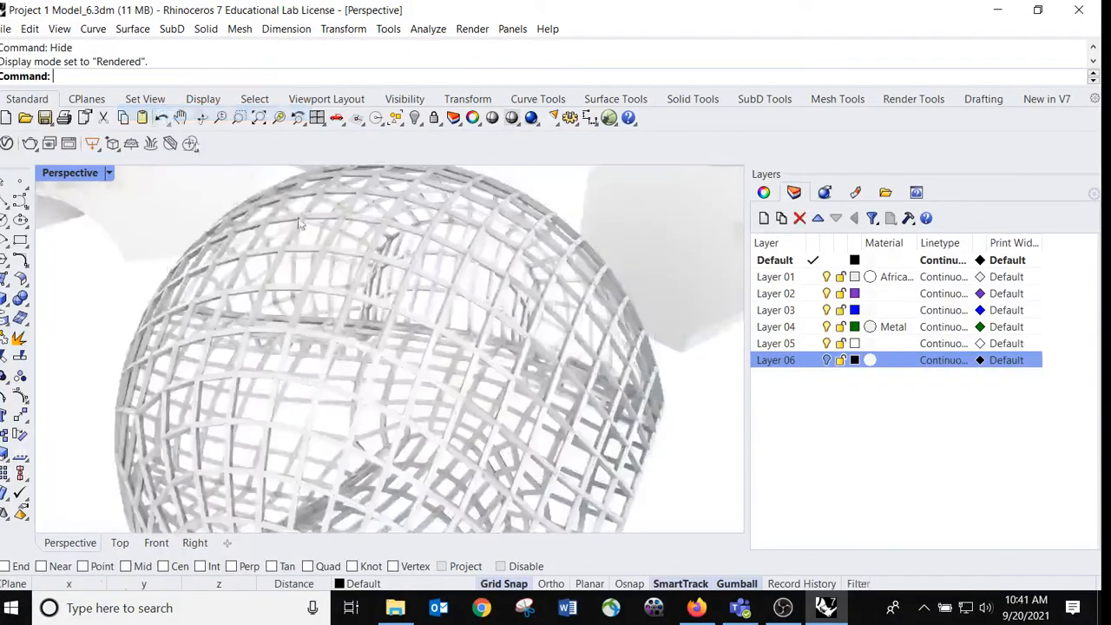
right_click_drag(438, 375, 658, 343)
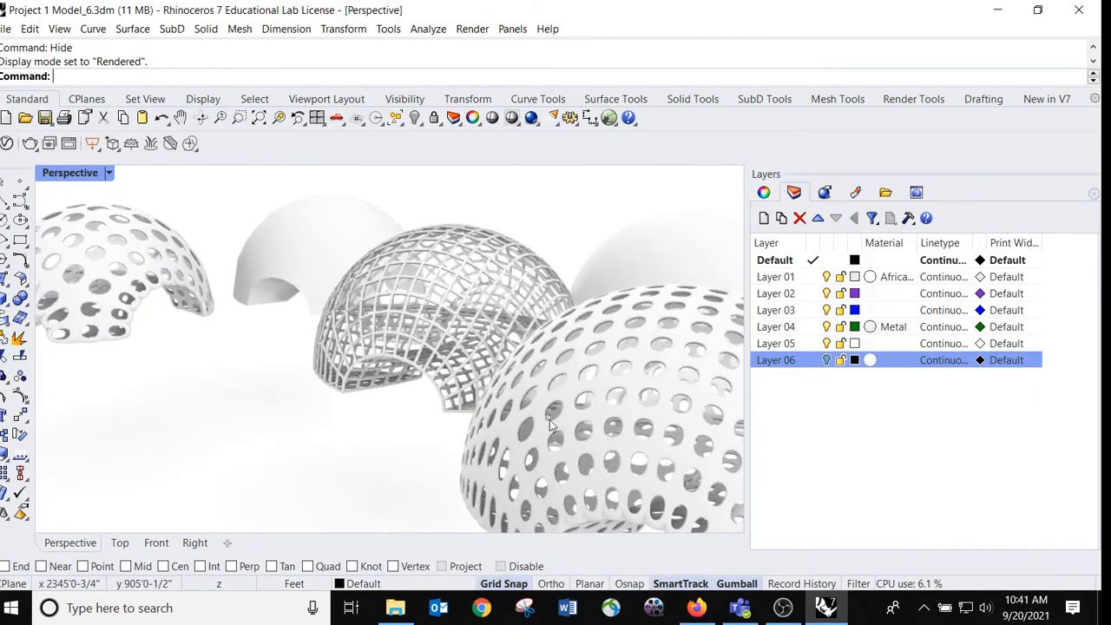
right_click_drag(549, 420, 544, 423)
scroll(521, 386, "up", 6)
right_click_drag(309, 315, 510, 376)
scroll(510, 376, "up", 5)
left_click(556, 390)
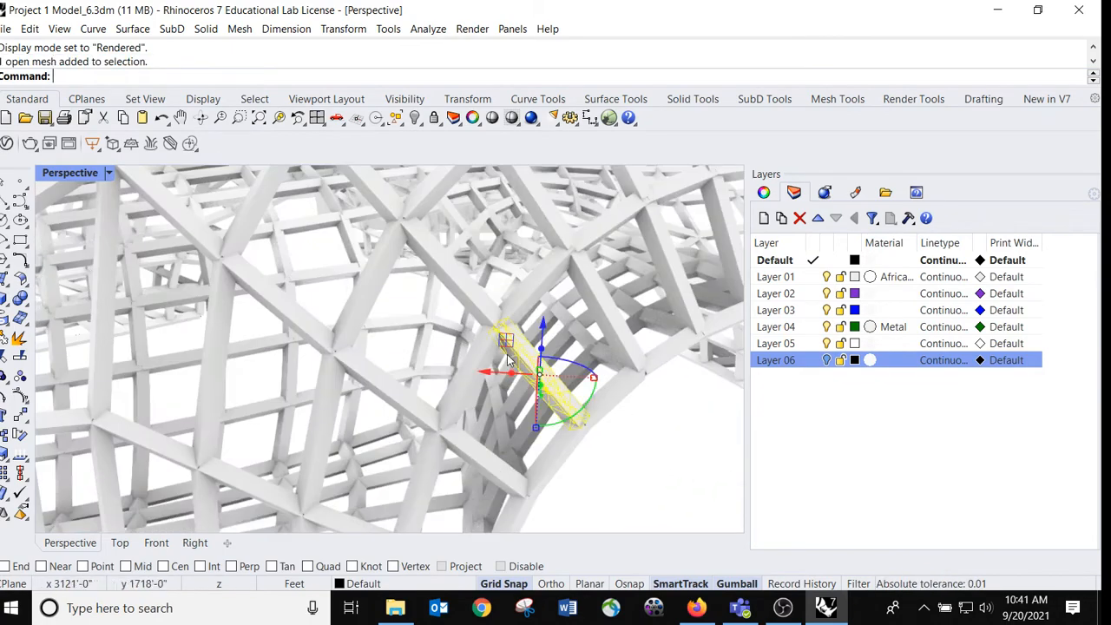
left_click(615, 439)
scroll(631, 387, "up", 5)
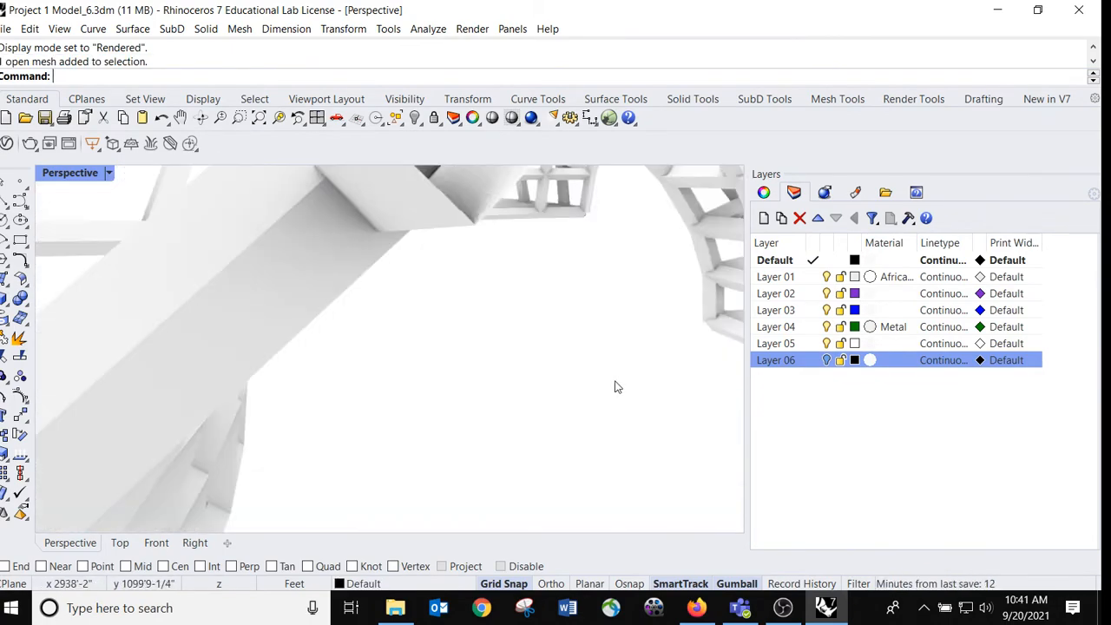
scroll(614, 385, "down", 6)
right_click_drag(482, 290, 416, 328)
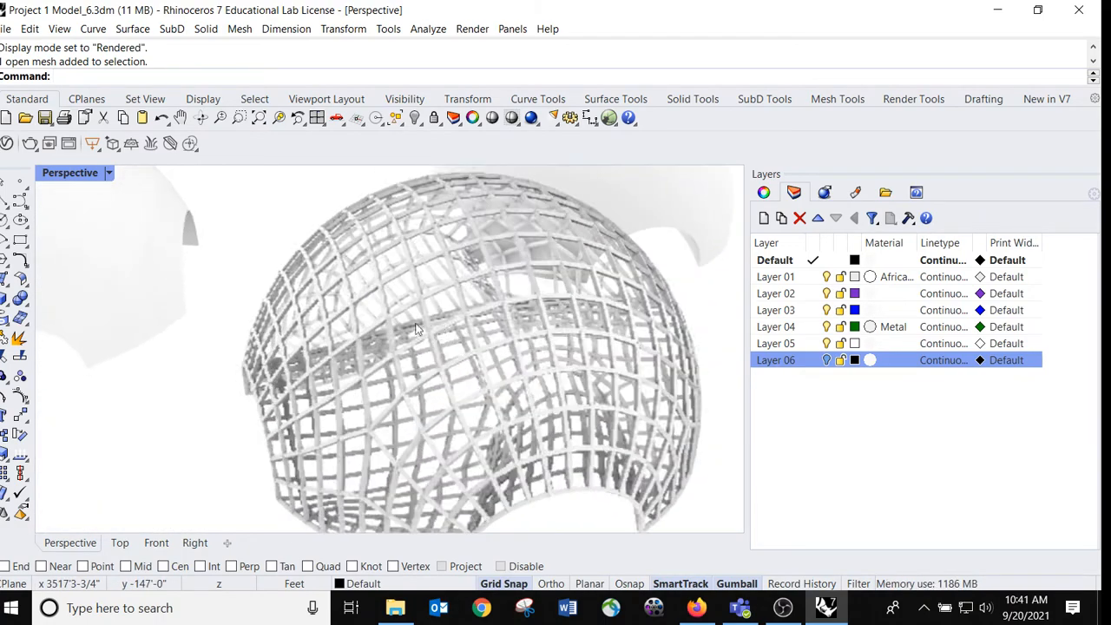
Return the Perspective viewport to Shaded display and select individual lattice members to examine how the lattice is divided.
left_click(108, 173)
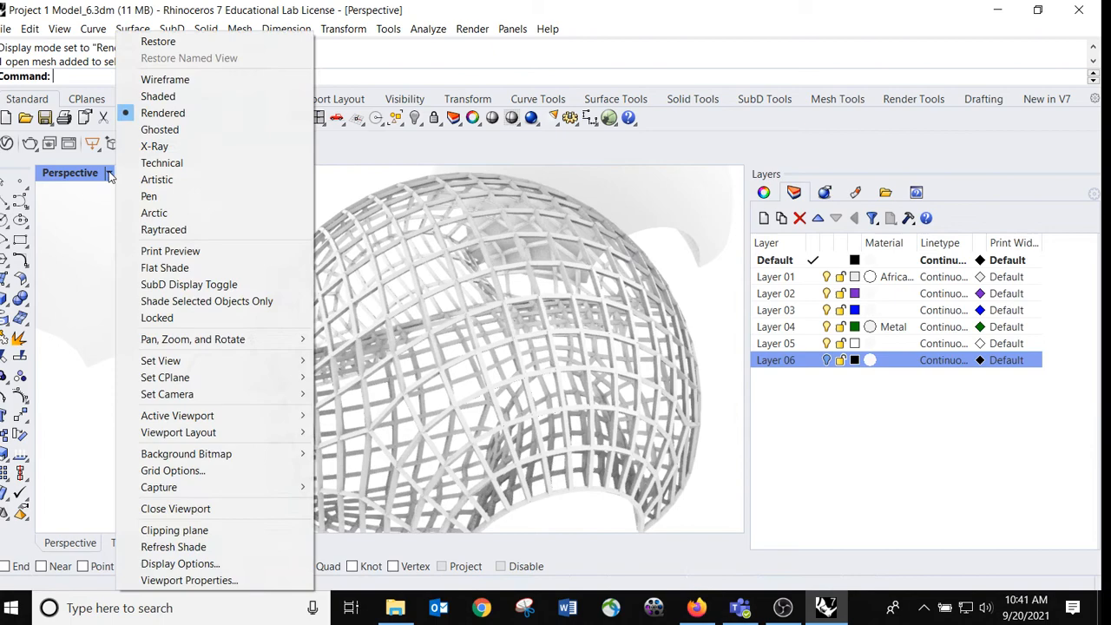
left_click(143, 96)
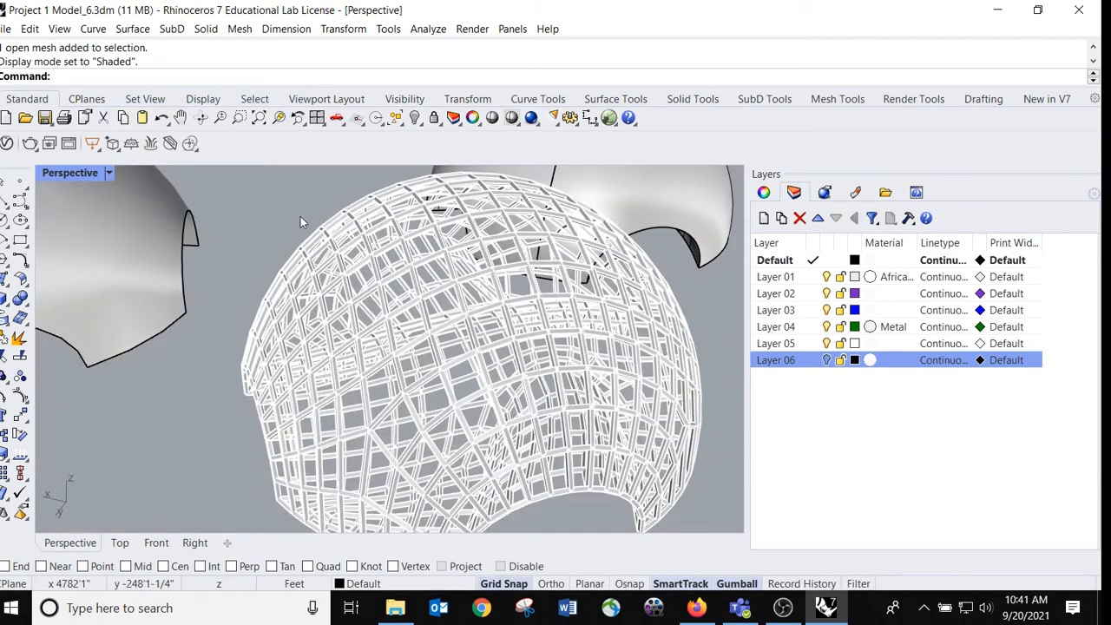
left_click(397, 313)
scroll(399, 315, "up", 5)
scroll(397, 310, "up", 5)
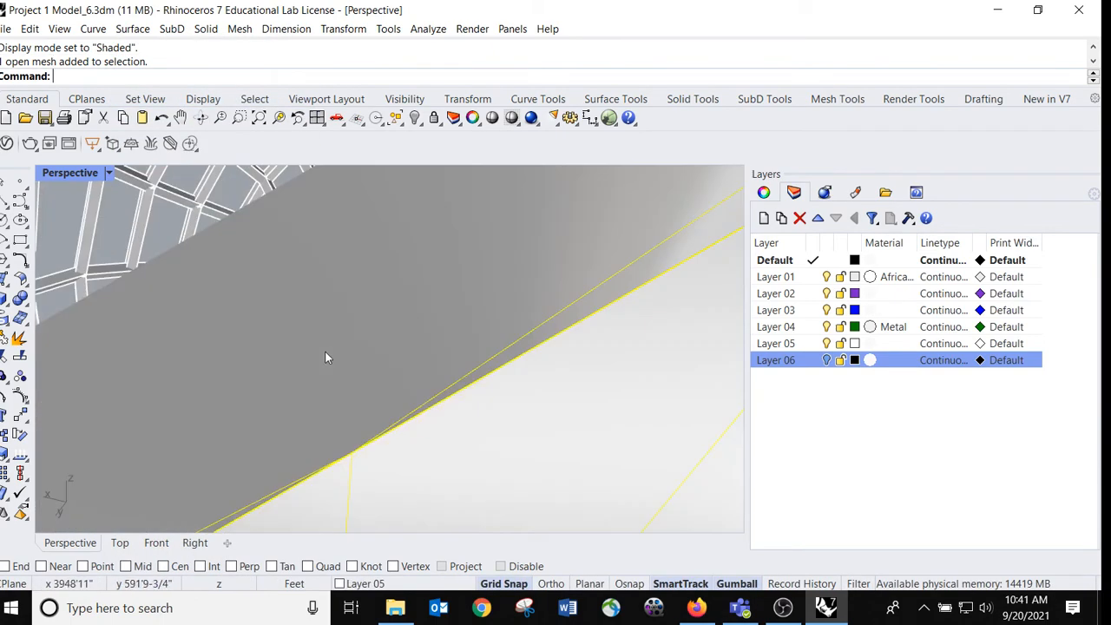
scroll(326, 352, "down", 8)
left_click(254, 408)
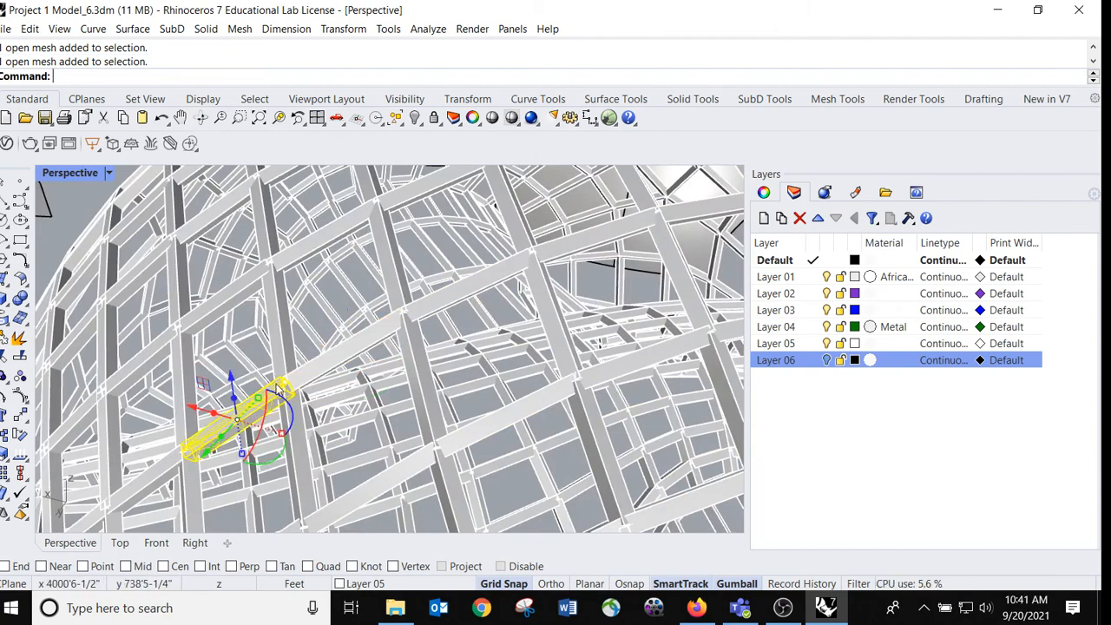
left_click(404, 317)
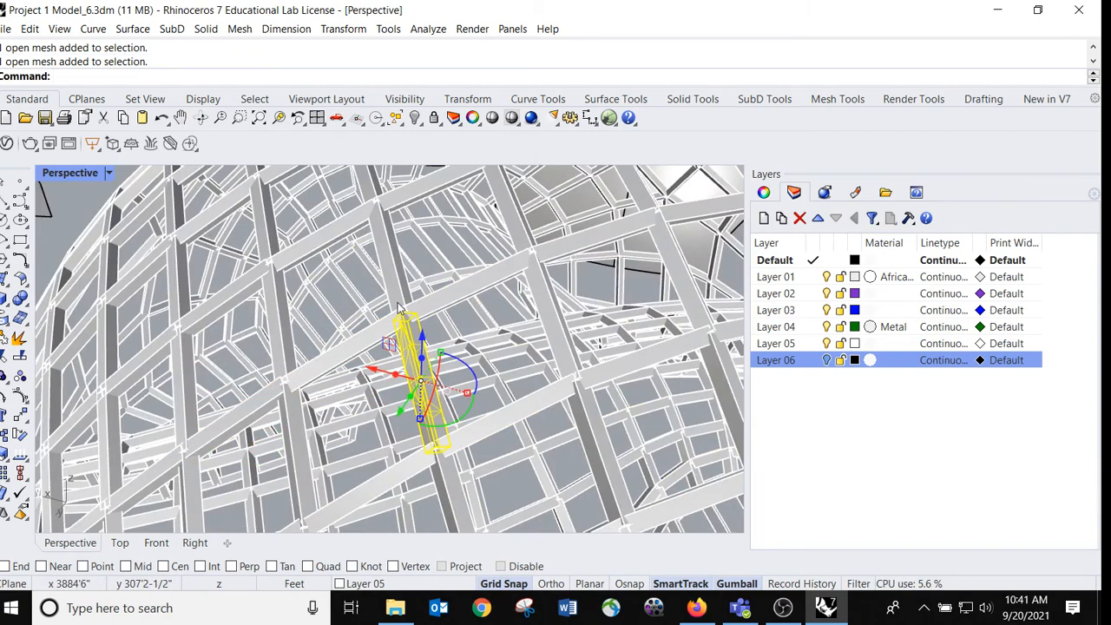
left_click(398, 294)
scroll(397, 316, "up", 8)
scroll(393, 336, "down", 8)
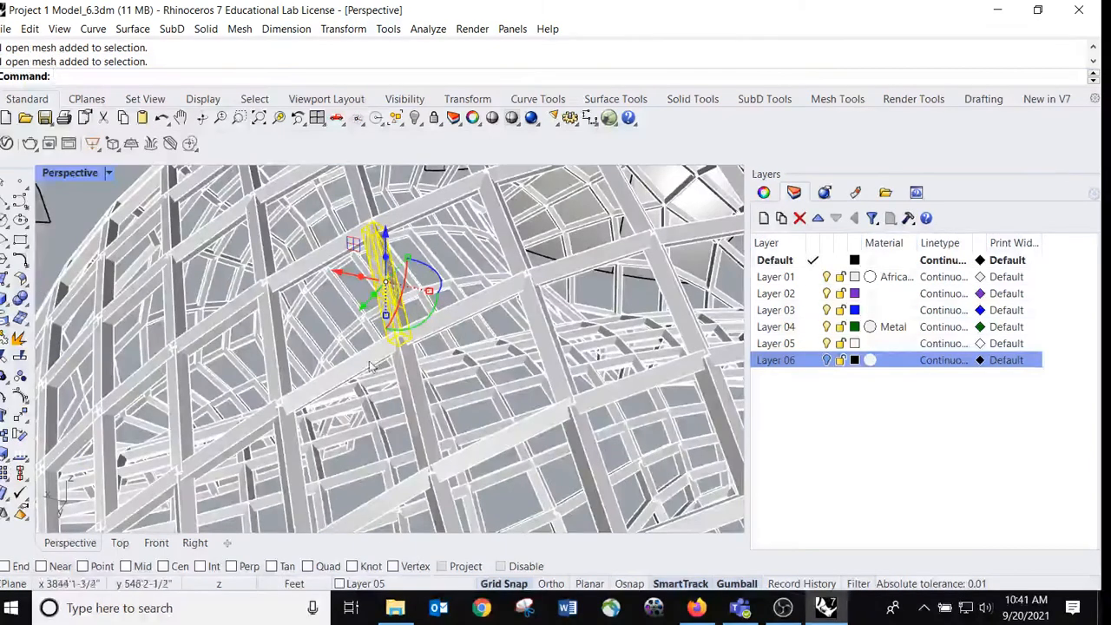
left_click(371, 366)
left_click(422, 344)
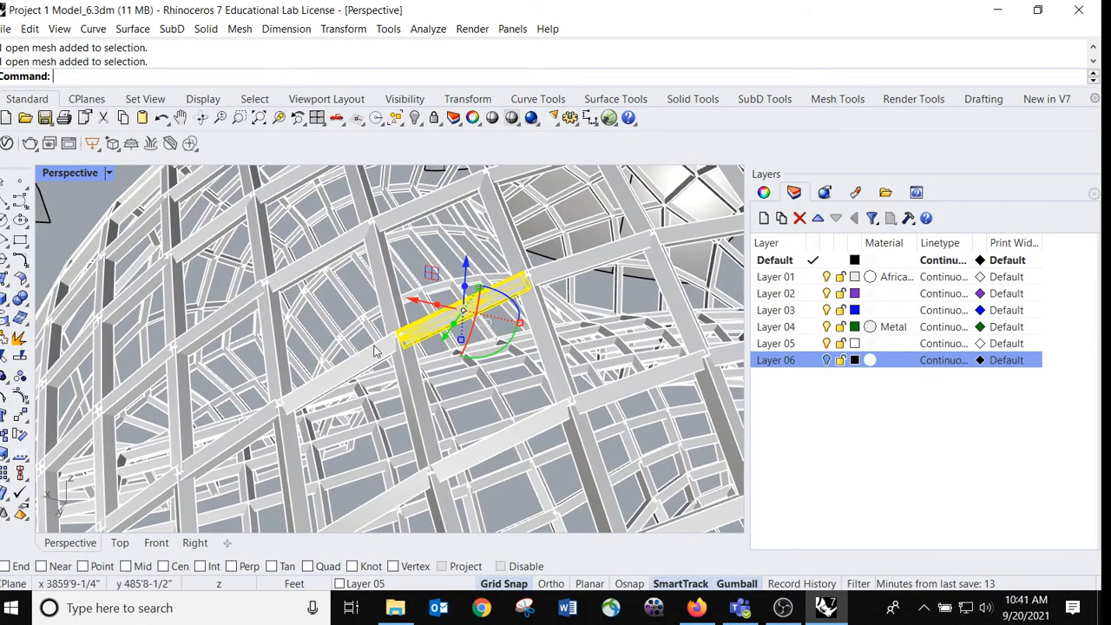
Switch from the Perspective viewport to a maximized Top viewport and set it to Rendered display.
double_click(78, 174)
double_click(50, 175)
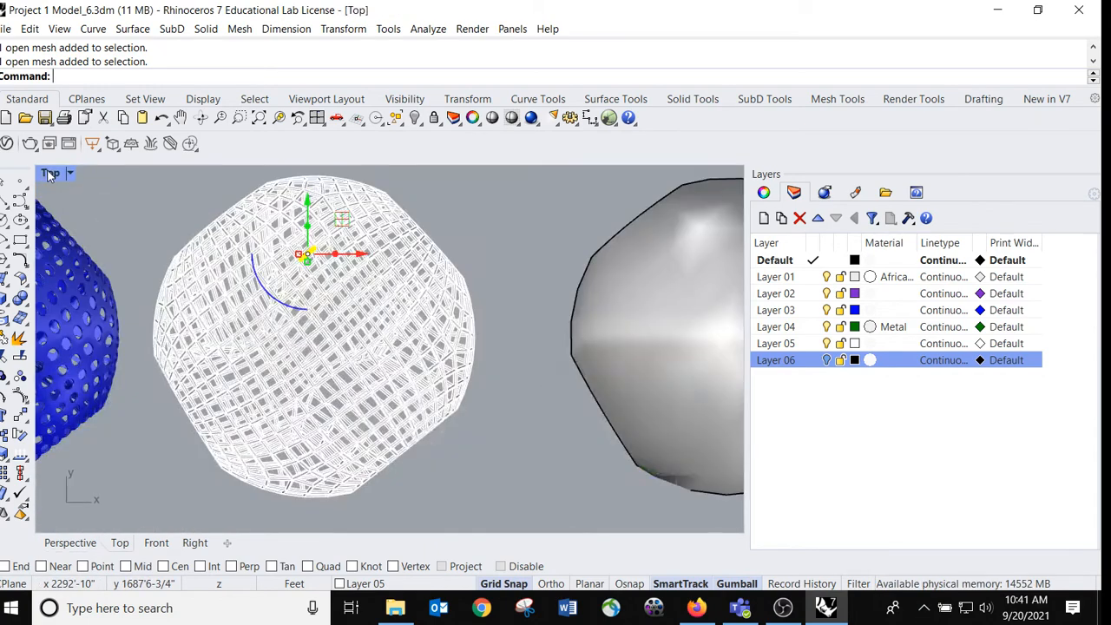
scroll(272, 286, "up", 5)
left_click(69, 173)
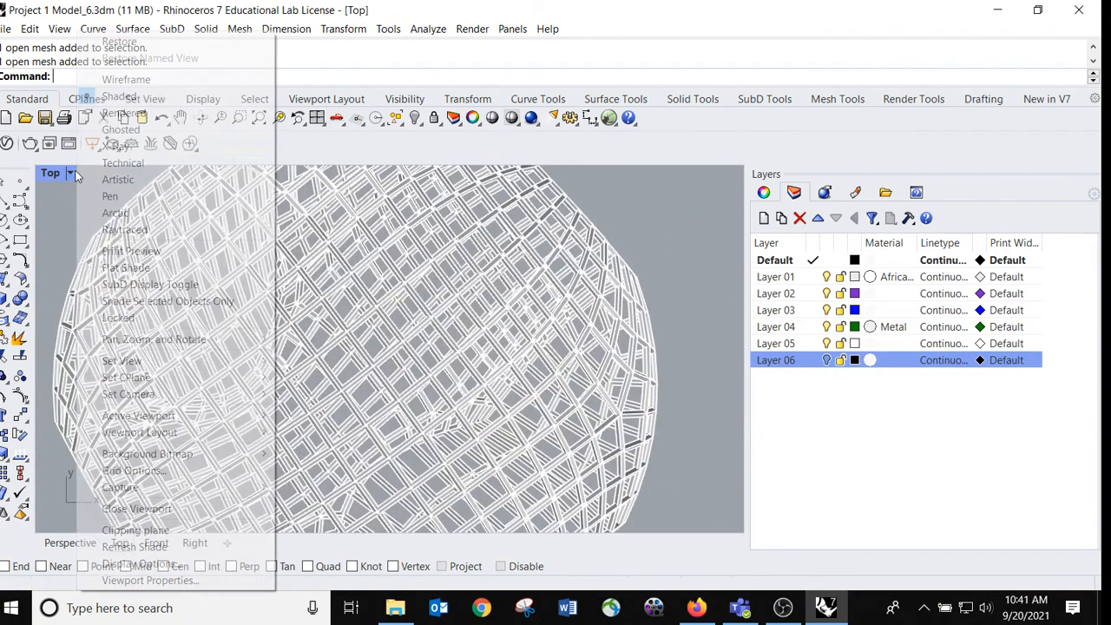
left_click(123, 113)
Select a single lattice member in the rendered plan view, check it against the whole dome, and clear the selection.
right_click_drag(316, 339, 336, 264)
scroll(220, 317, "up", 2)
left_click(220, 317)
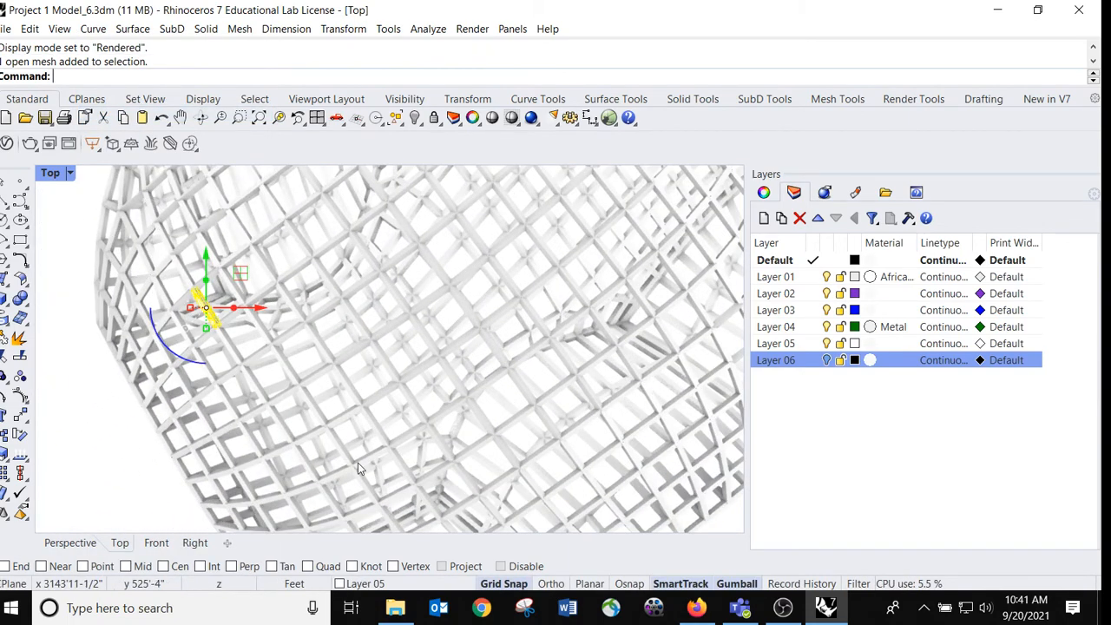
scroll(358, 462, "down", 4)
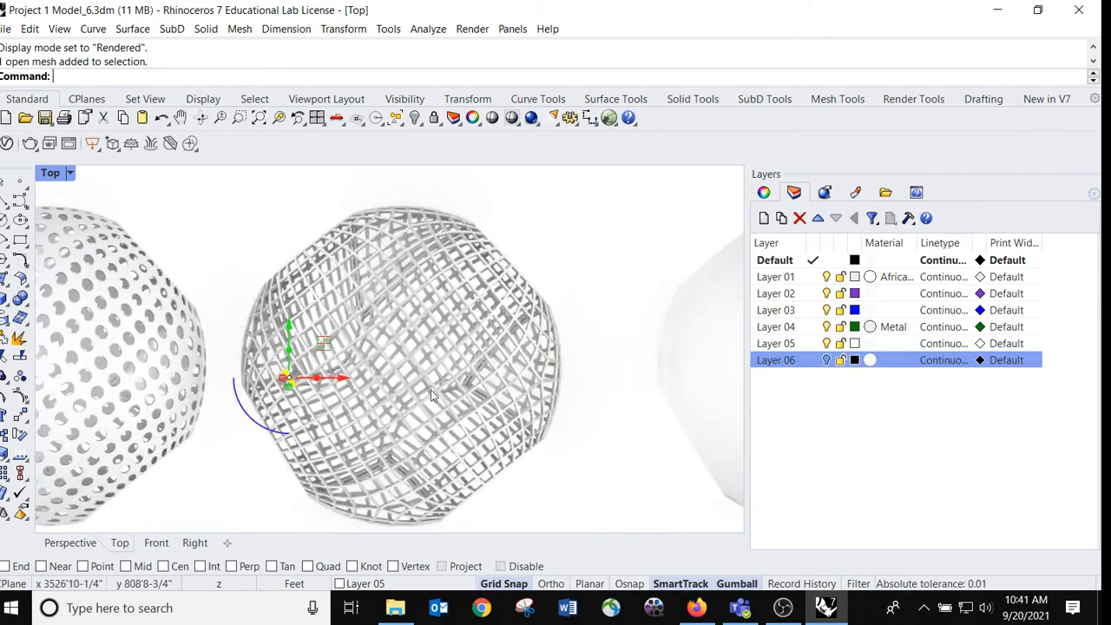
left_click(574, 243)
Examine the rendered lattice dome from above, checking its overall pattern, outer rim members and the joints up close.
scroll(550, 271, "up", 2)
right_click_drag(583, 274, 630, 239)
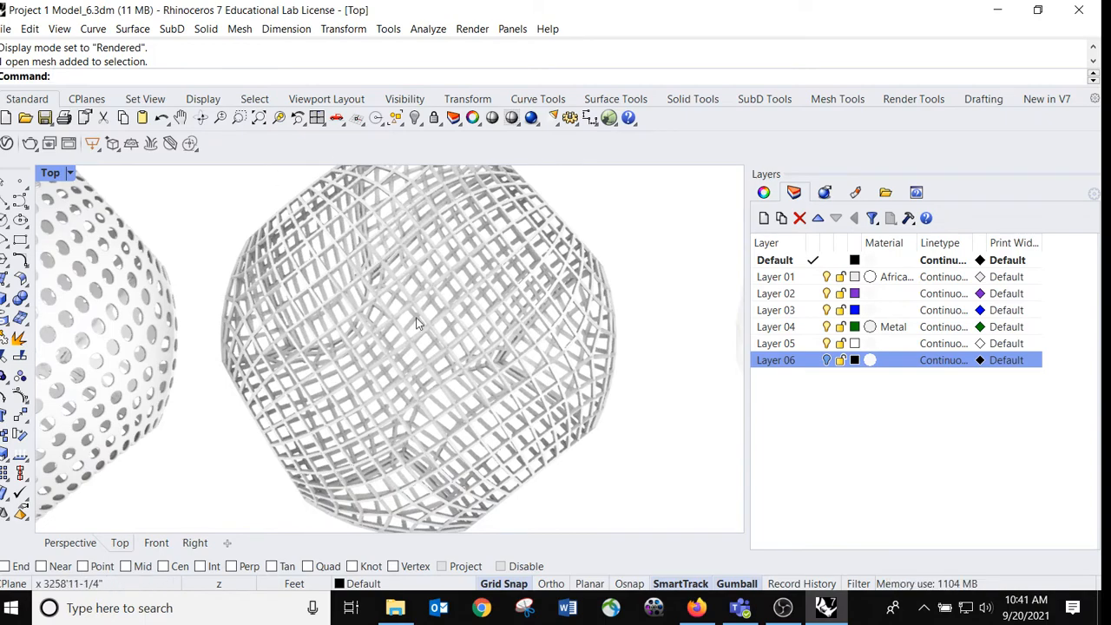
scroll(546, 289, "up", 3)
scroll(580, 293, "down", 3)
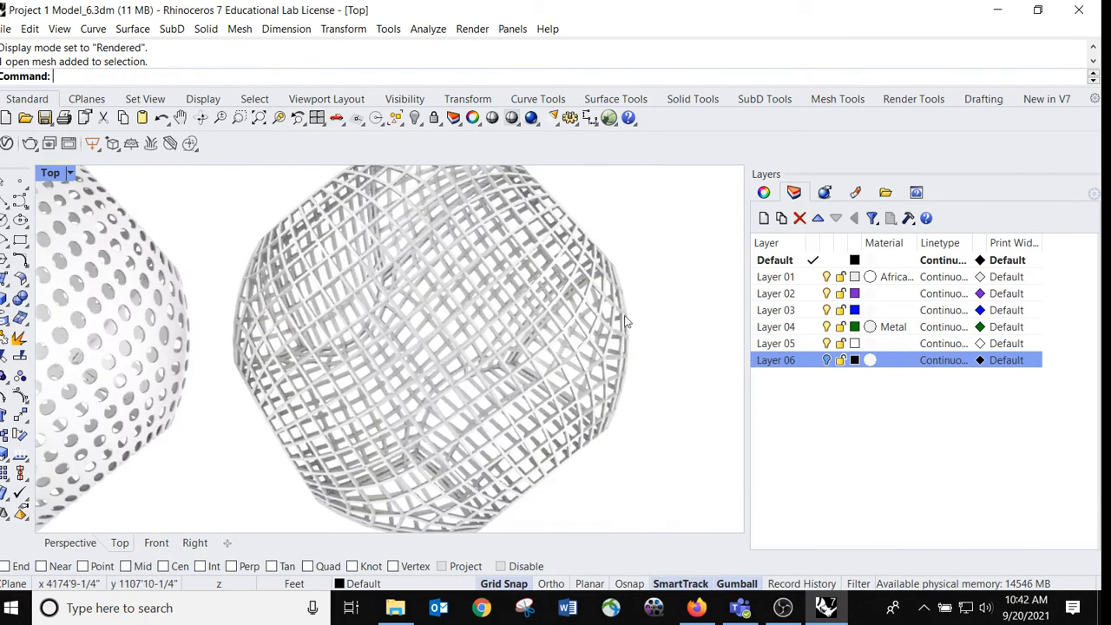
scroll(580, 323, "up", 5)
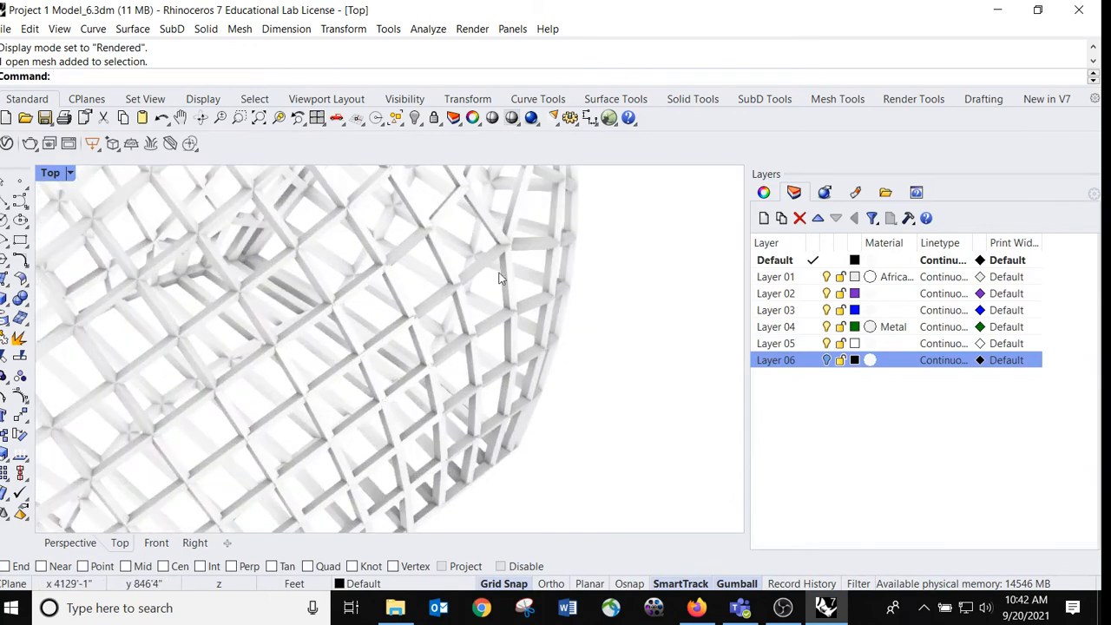
scroll(538, 319, "up", 2)
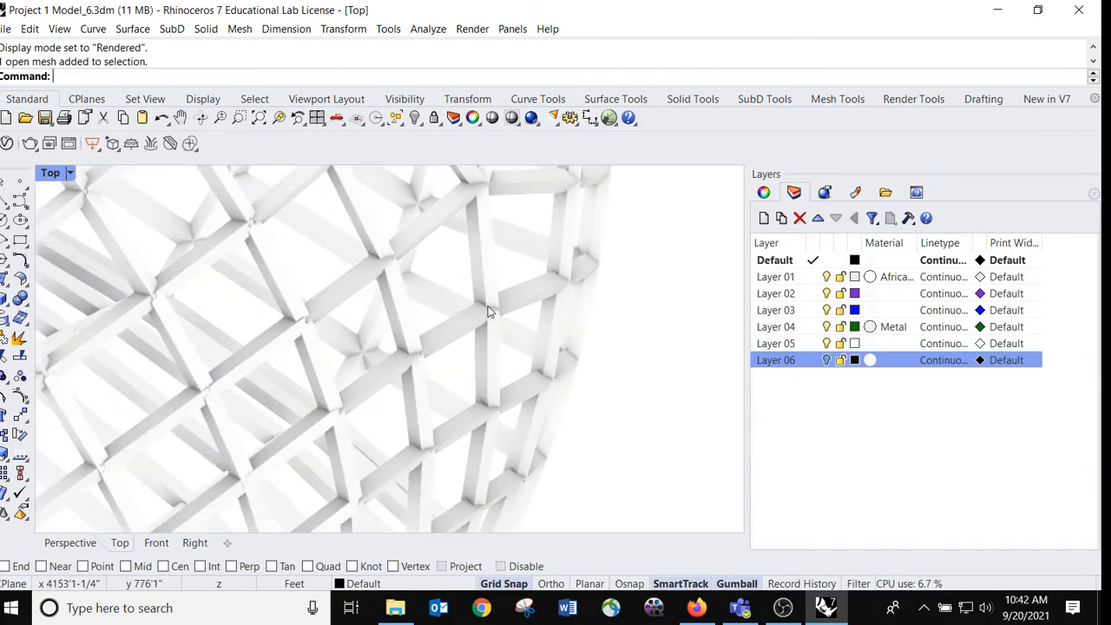
scroll(526, 315, "up", 2)
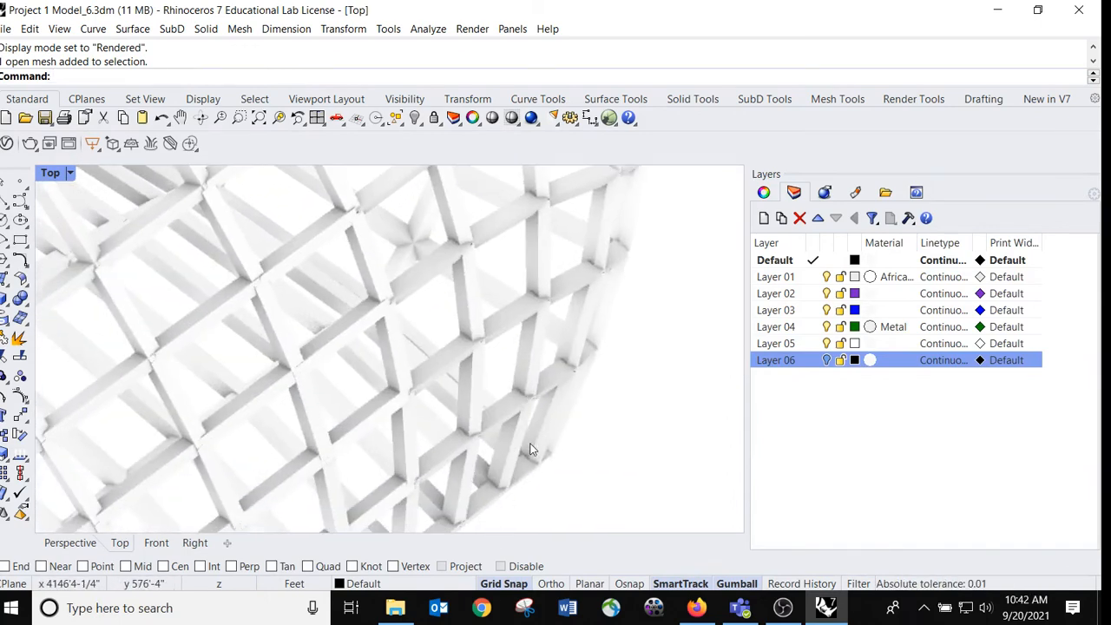
scroll(596, 431, "down", 5)
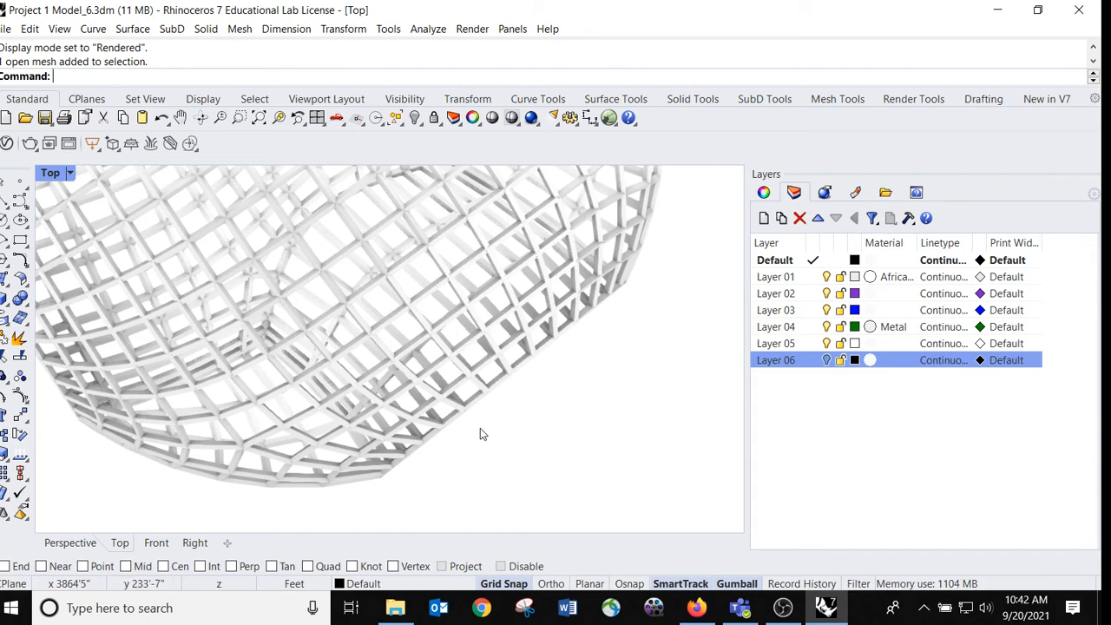
scroll(460, 356, "up", 4)
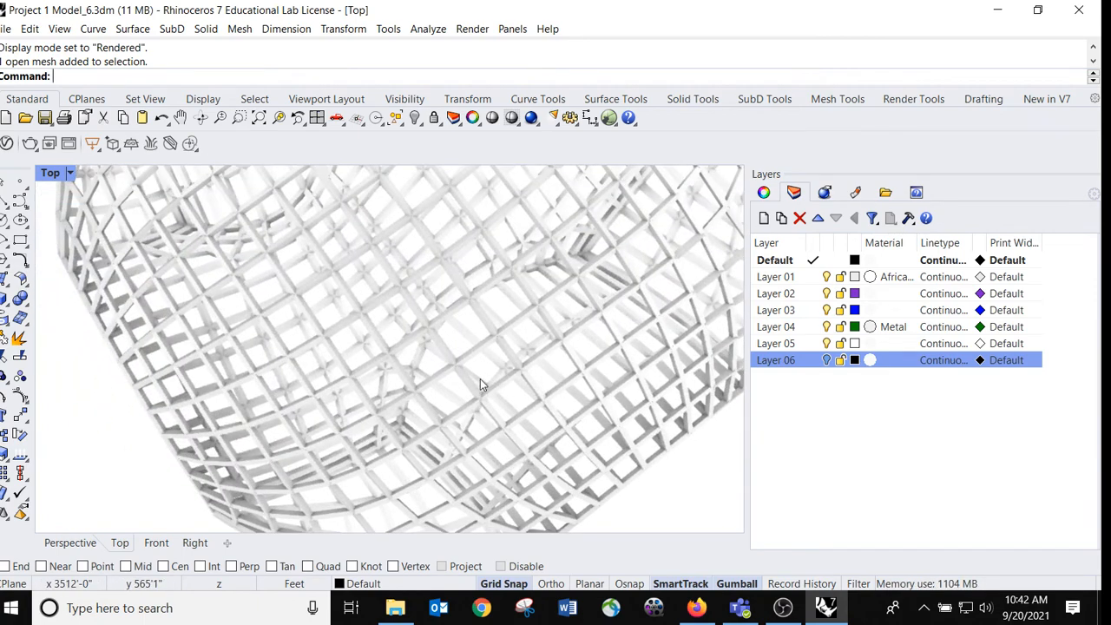
scroll(463, 354, "down", 2)
scroll(300, 360, "down", 2)
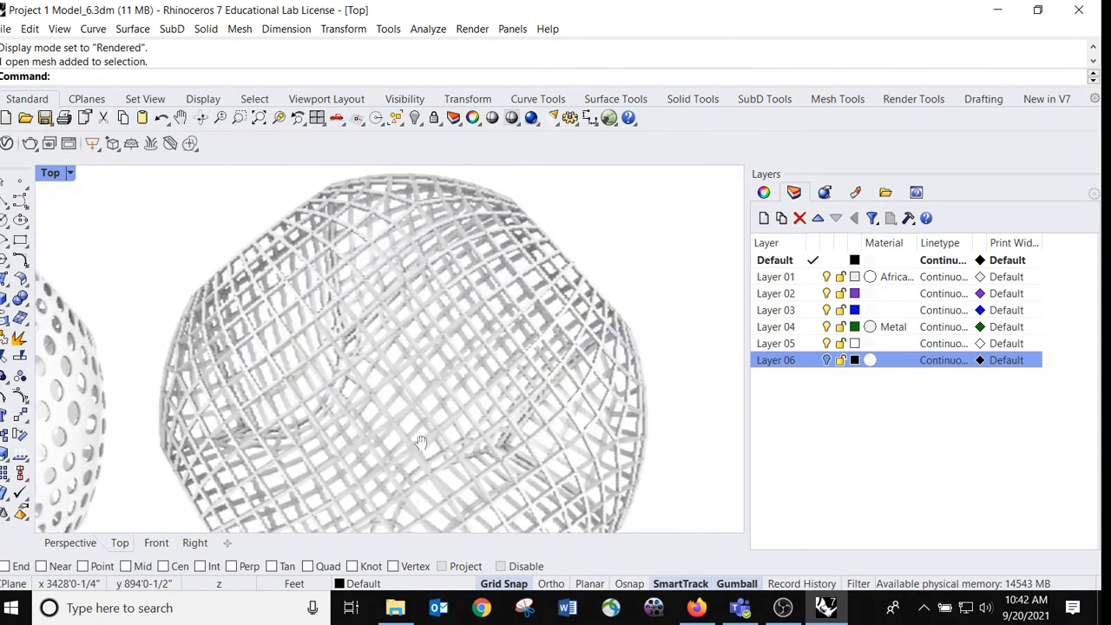
scroll(298, 362, "up", 4)
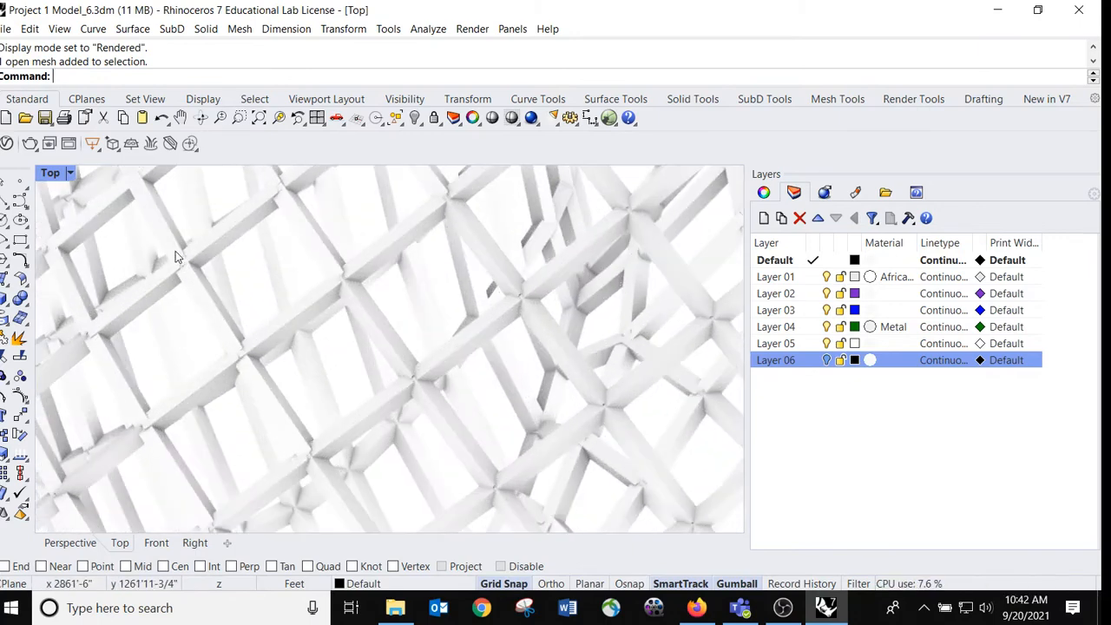
Select individual members meeting at one lattice joint to check how they are divided, and clear the selection.
left_click(174, 258)
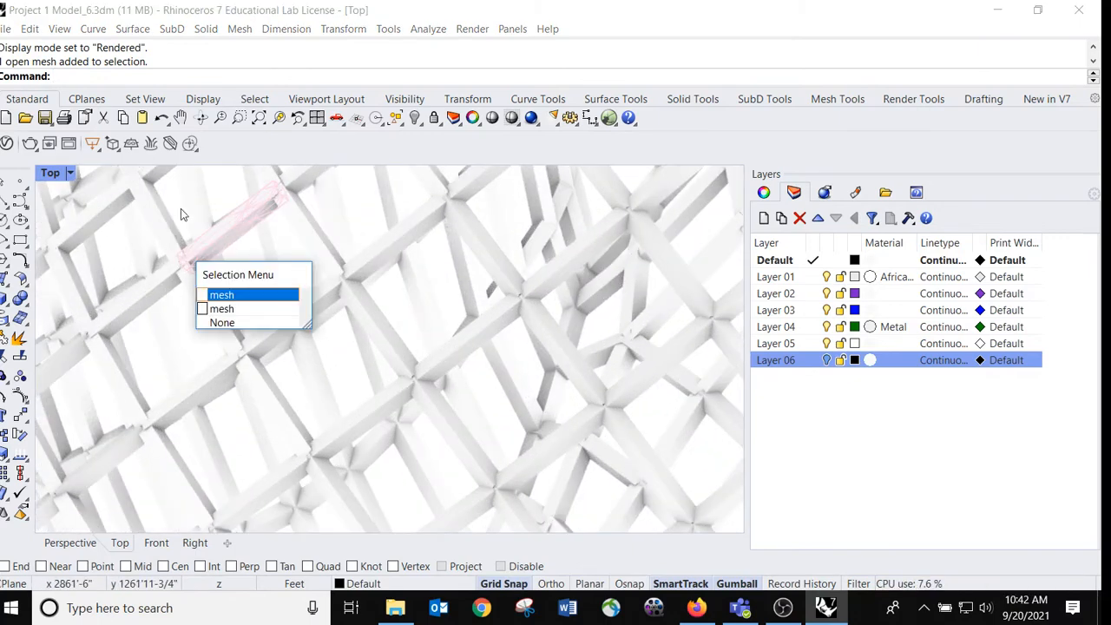
left_click(182, 211)
left_click(176, 265)
left_click(162, 282)
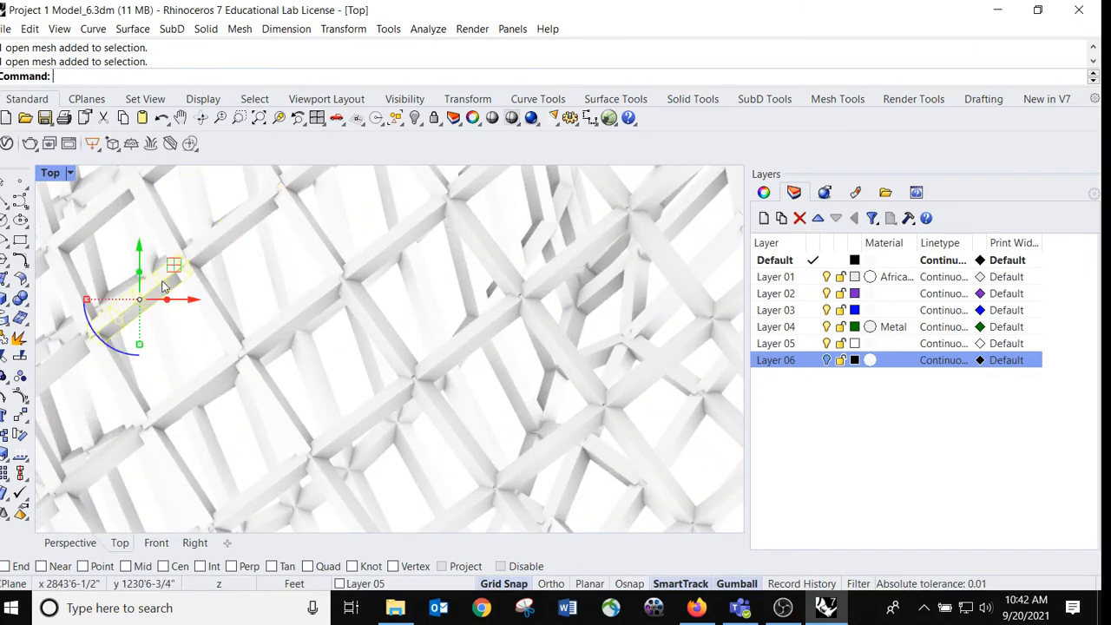
left_click(189, 273)
left_click(218, 331)
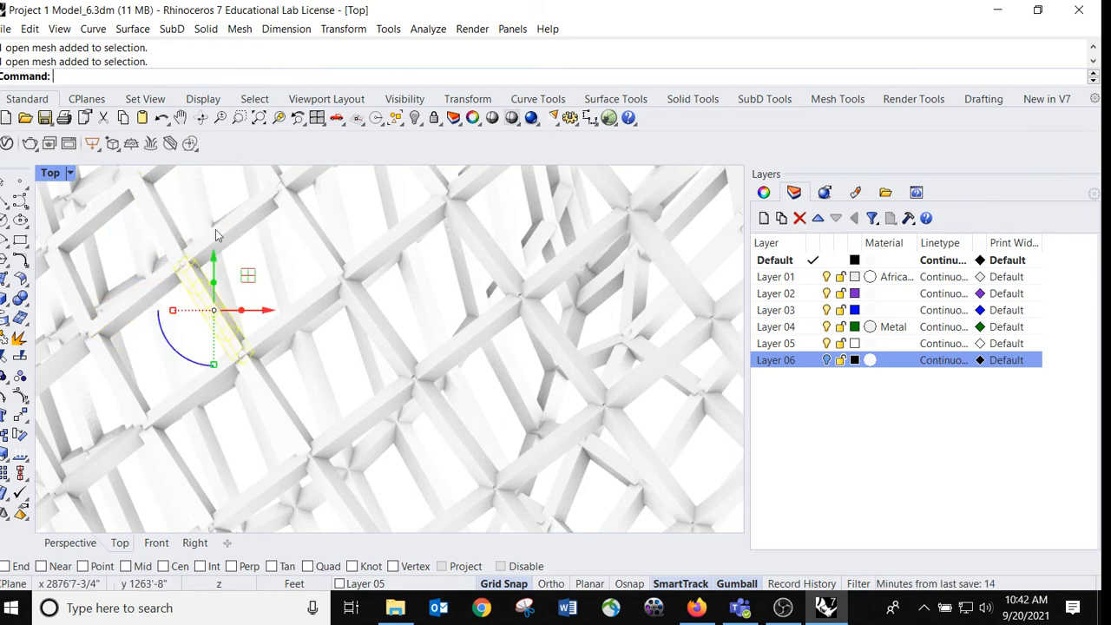
scroll(280, 318, "down", 8)
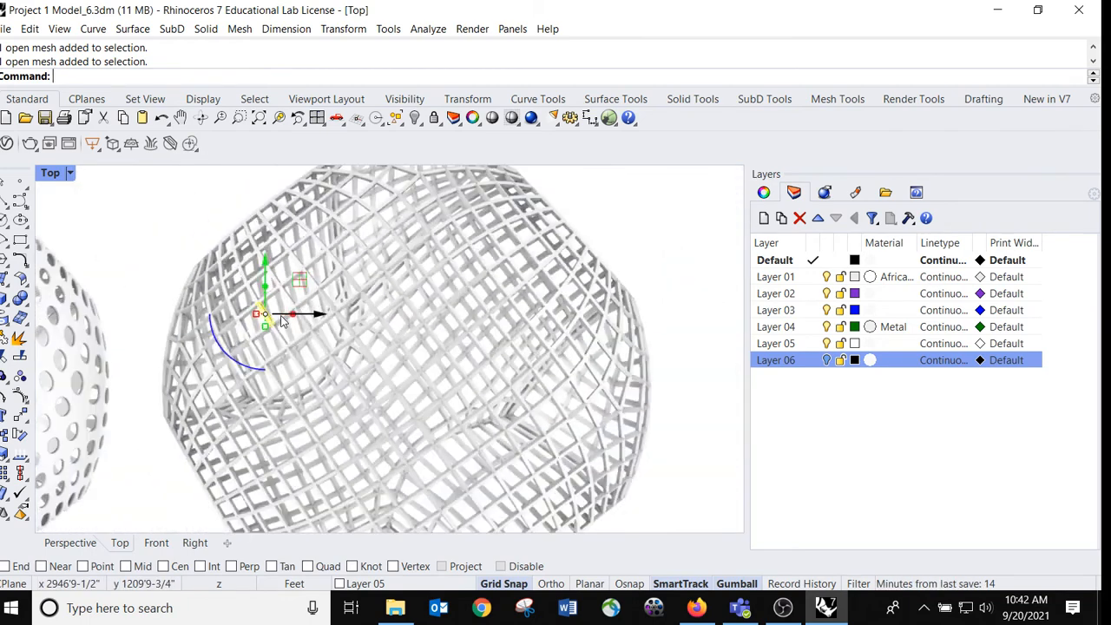
left_click(230, 213)
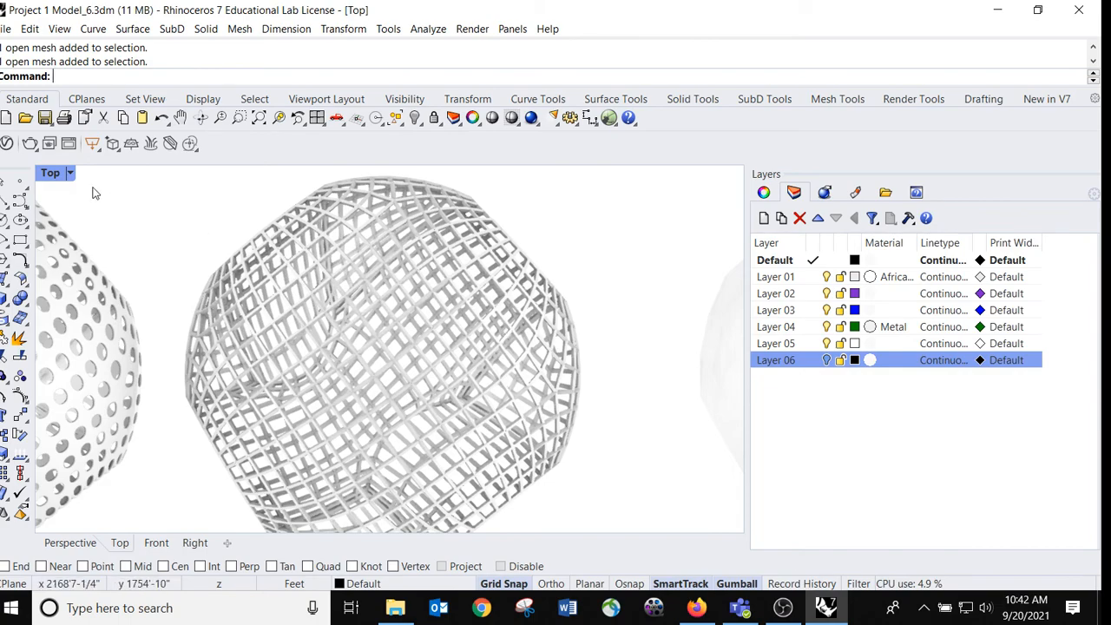
Return to the maximized Perspective viewport and examine the lattice dome's outer side and curved base edge.
double_click(53, 173)
double_click(418, 173)
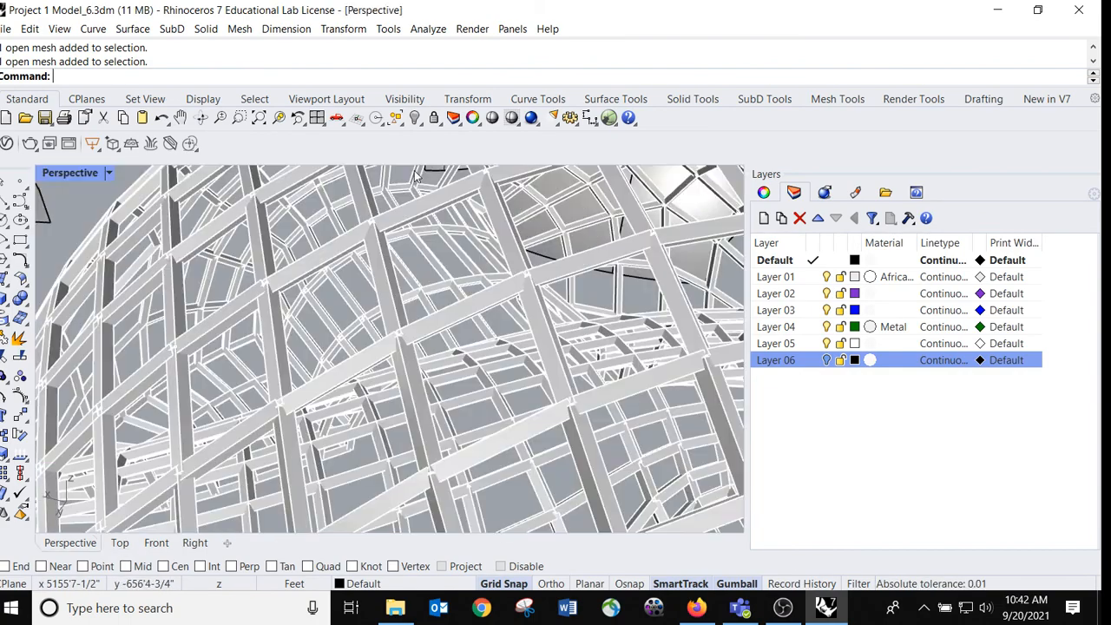
scroll(467, 274, "down", 8)
right_click_drag(442, 247, 433, 391)
scroll(389, 342, "up", 5)
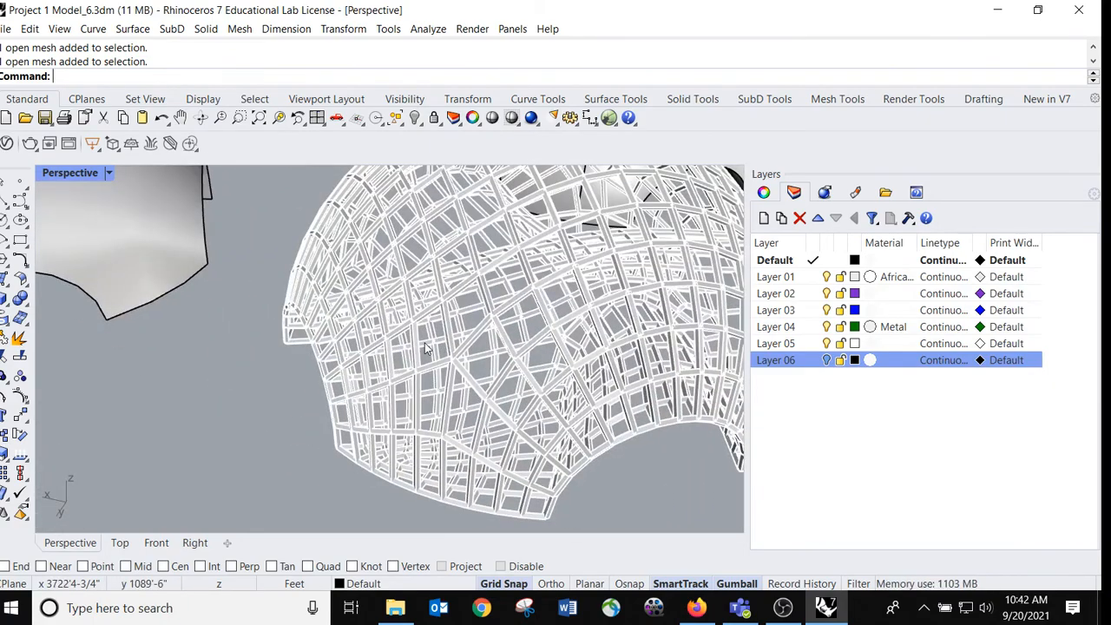